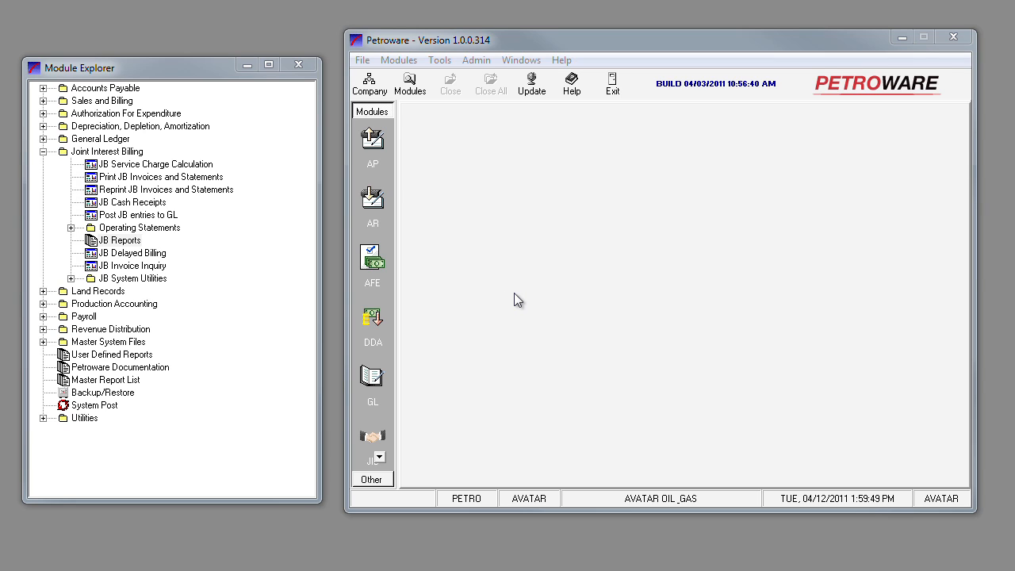
- Open the JB Reports list, sort it by description, and open the Property Cost Statement report
double_click(115, 242)
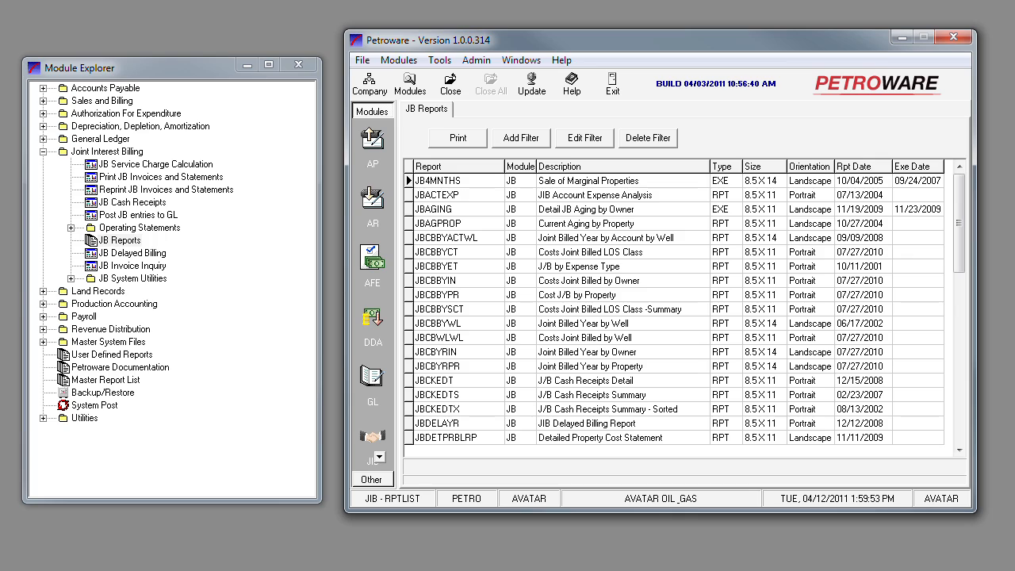
left_click(624, 167)
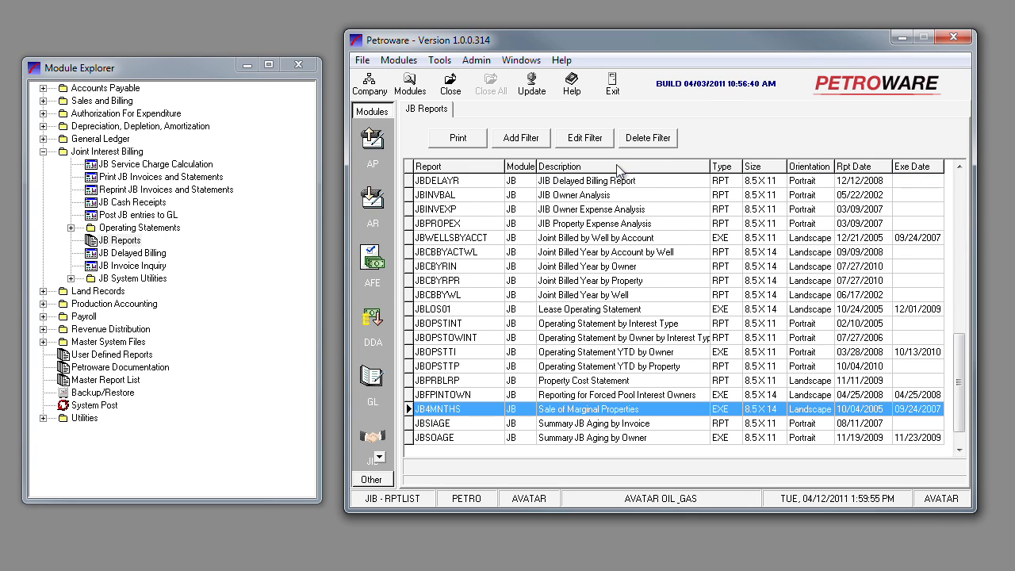
left_click(576, 382)
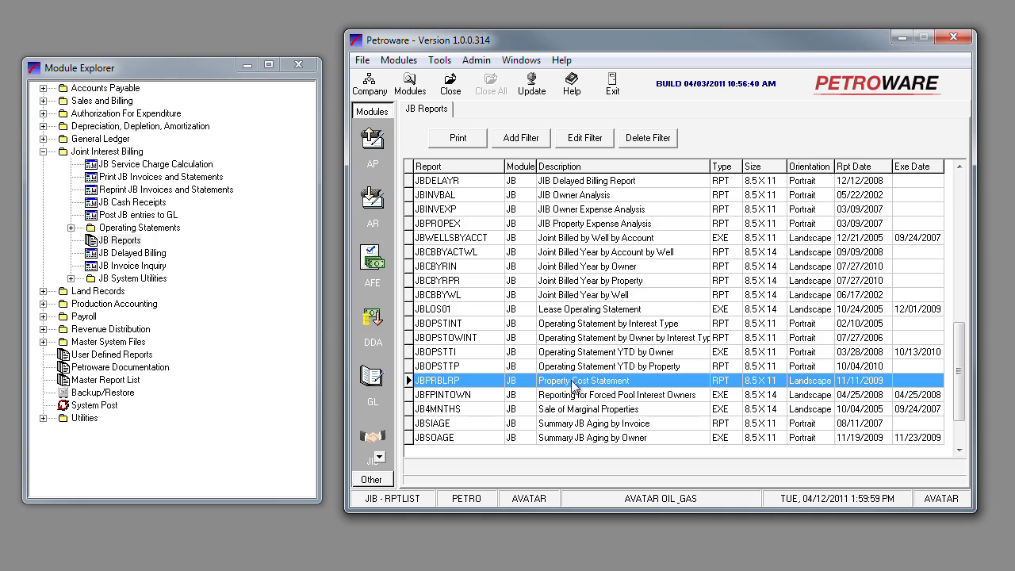
double_click(576, 382)
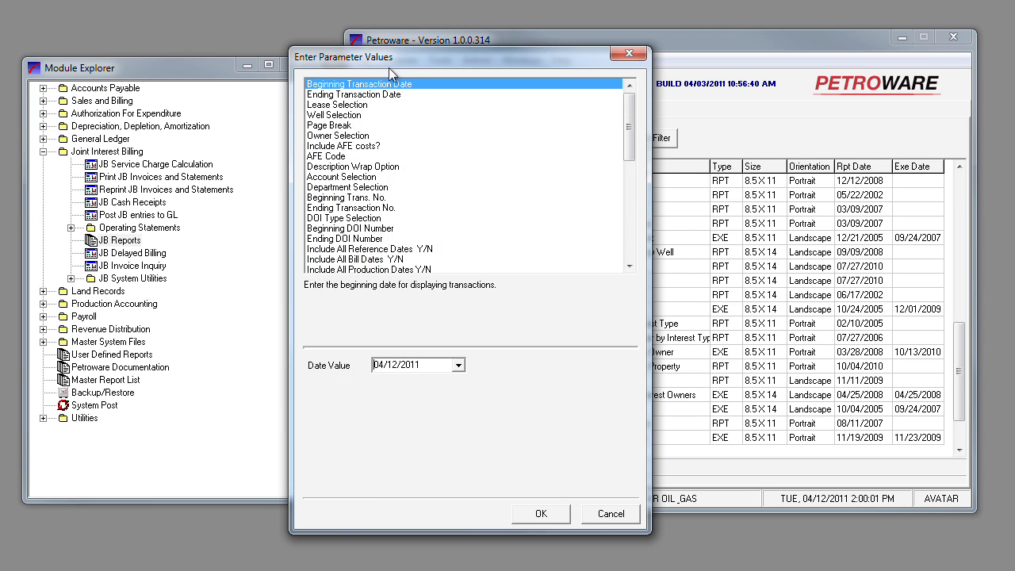
- Run the Property Cost Statement with a beginning transaction date of 01/01/2010 and an ending transaction date of 01/31/2010
double_click(427, 369)
type("01012010")
left_click(320, 97)
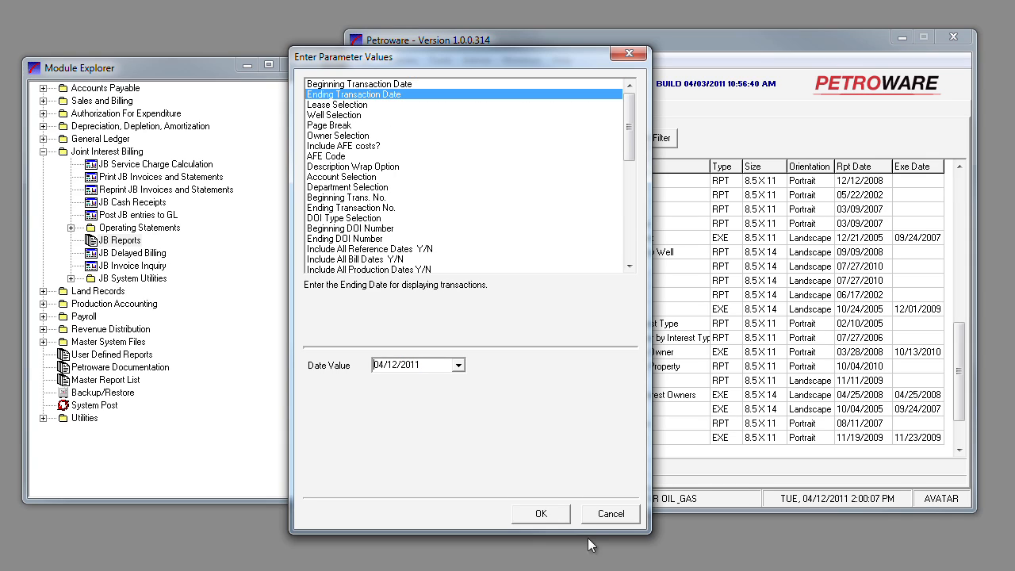
left_click(429, 371)
double_click(429, 371)
type("01/31/2010")
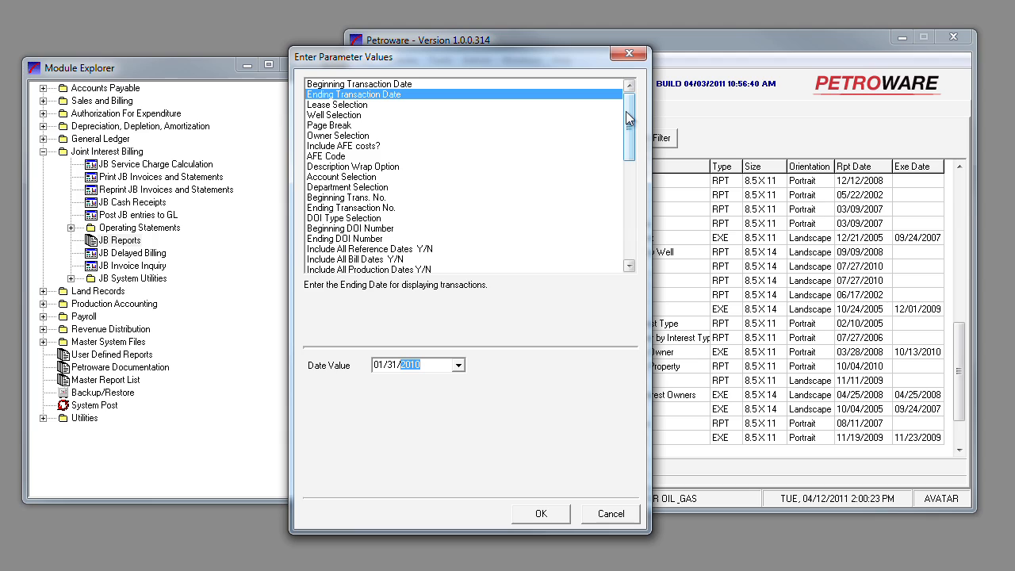
left_click_drag(628, 112, 629, 214)
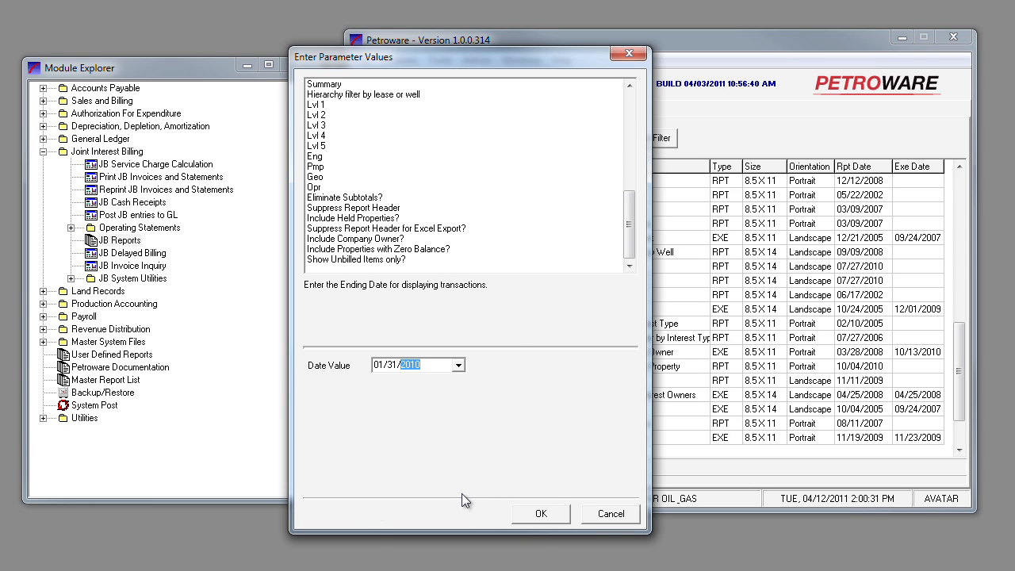
key("Return")
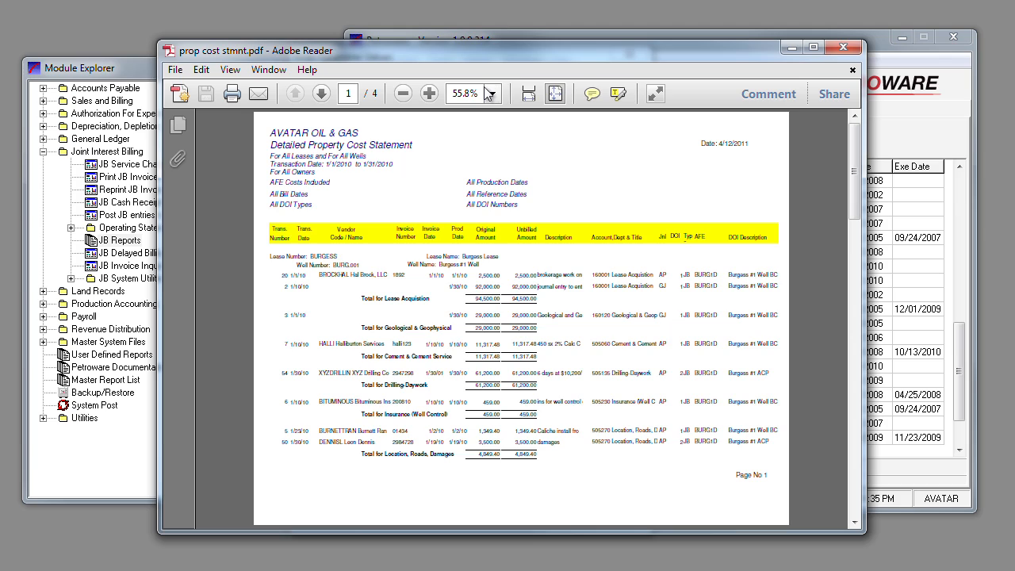
- Examine all columns on the first page of the Detailed Property Cost Statement at 100% zoom
left_click(493, 93)
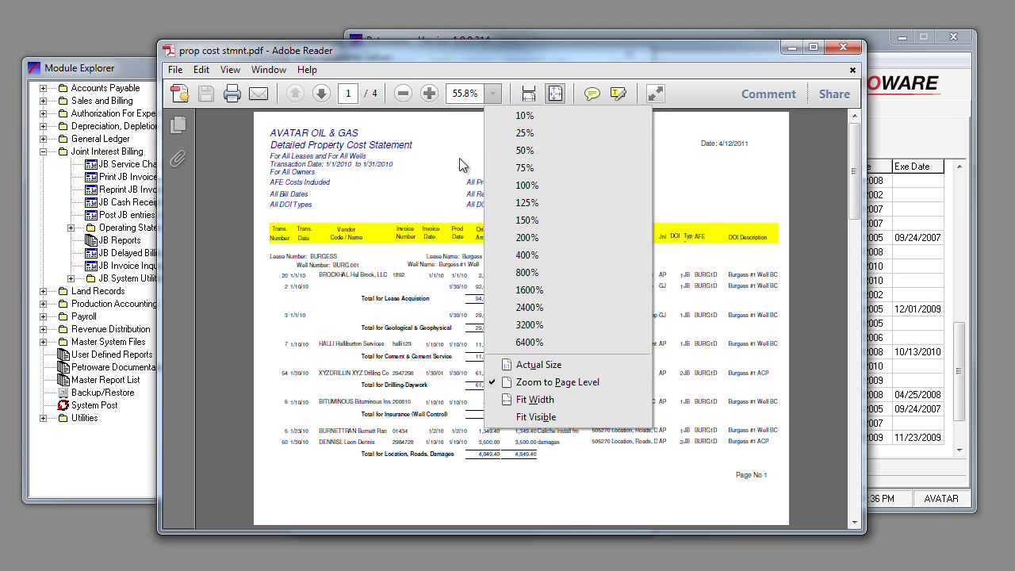
left_click(528, 187)
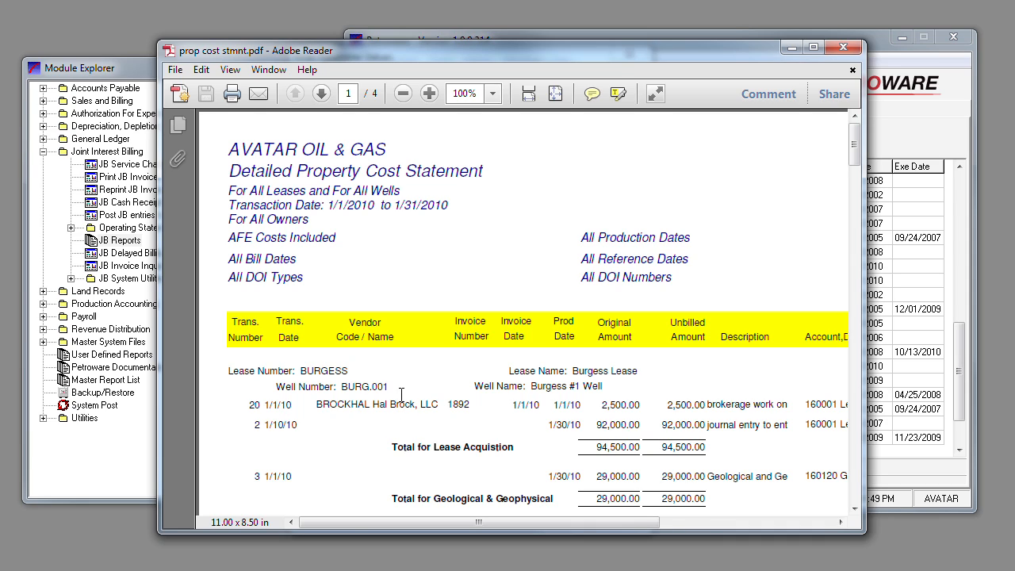
left_click_drag(492, 524, 636, 524)
left_click_drag(640, 486, 642, 484)
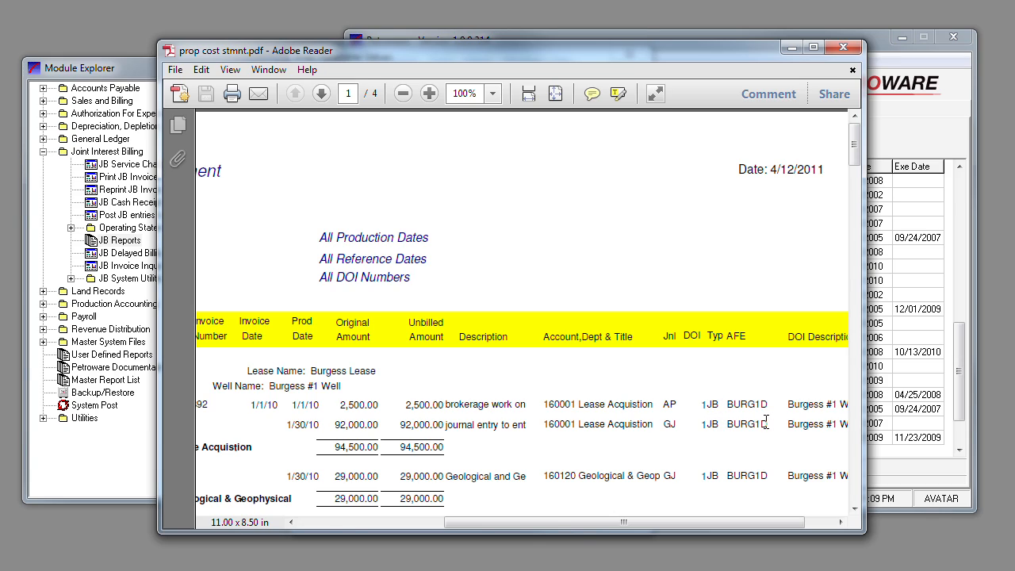
left_click_drag(619, 521, 452, 507)
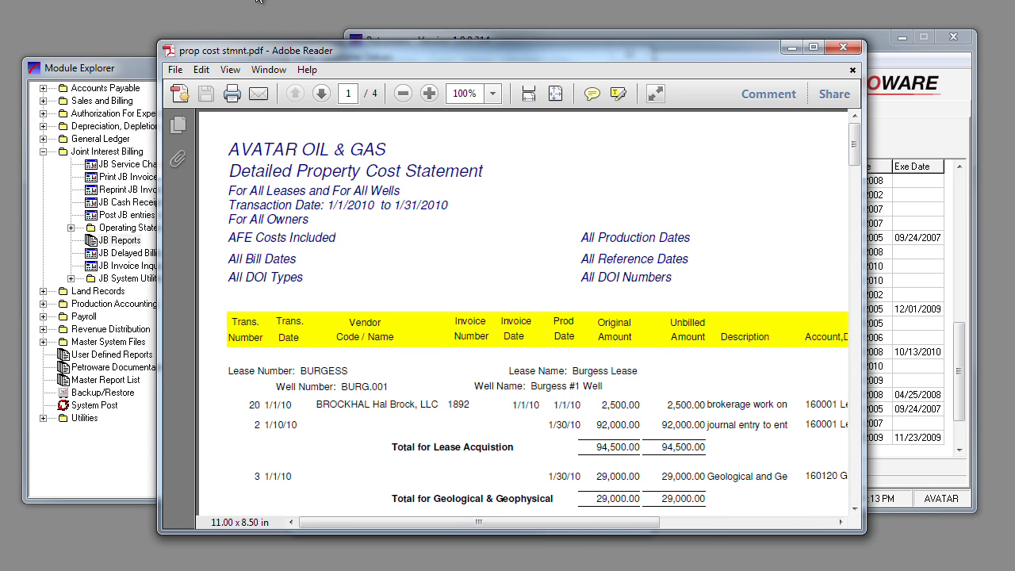
- Review the remaining statement pages through the report totals on page 4, and close the report and its parameter window
left_click(322, 95)
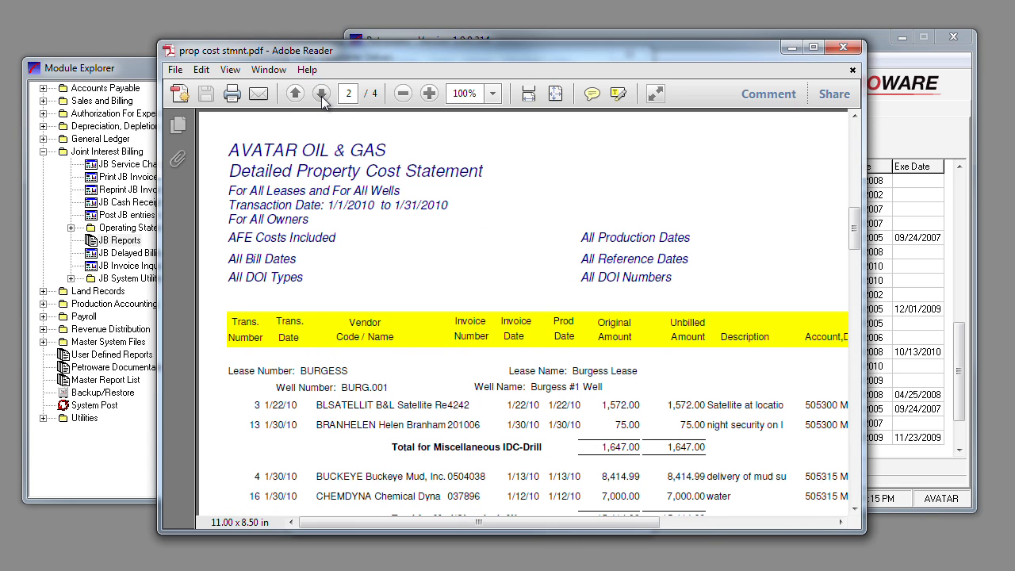
left_click(322, 95)
left_click(322, 96)
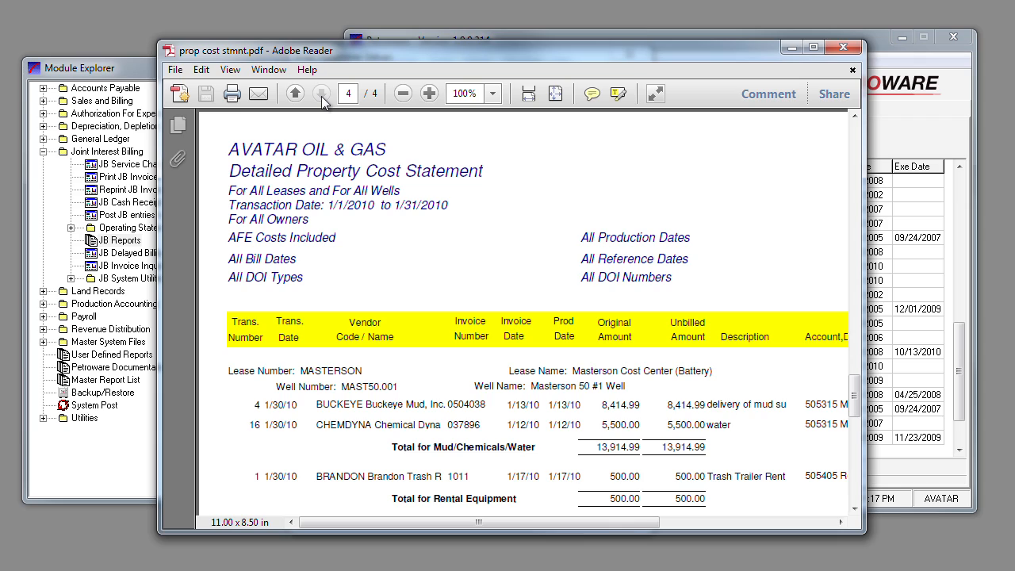
left_click_drag(855, 396, 857, 487)
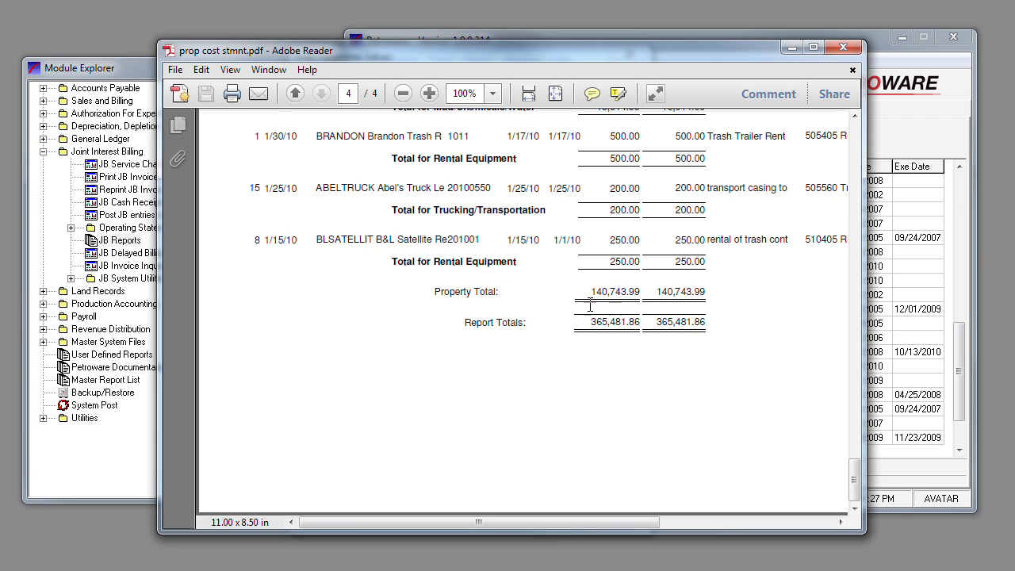
left_click(843, 49)
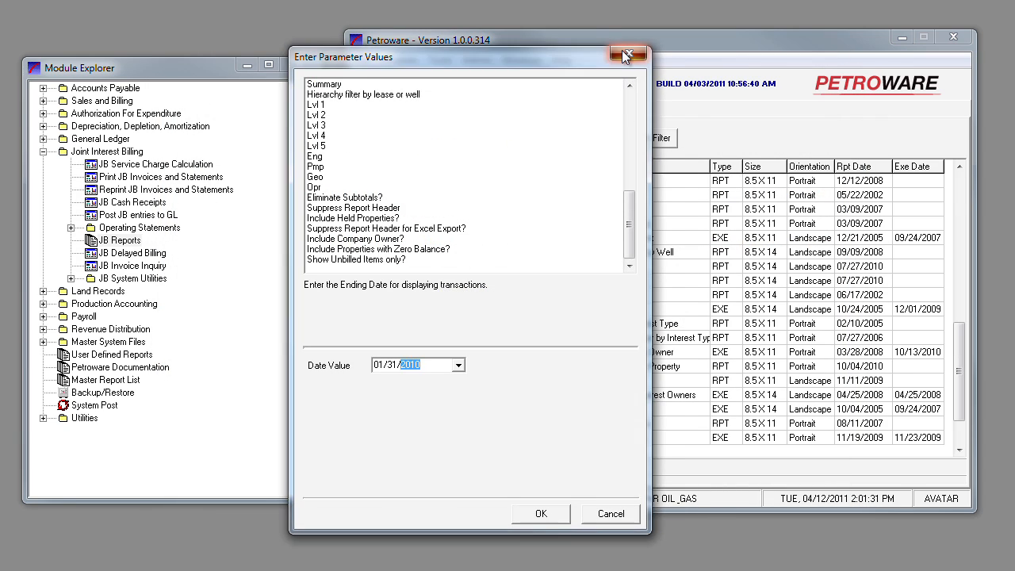
left_click(628, 53)
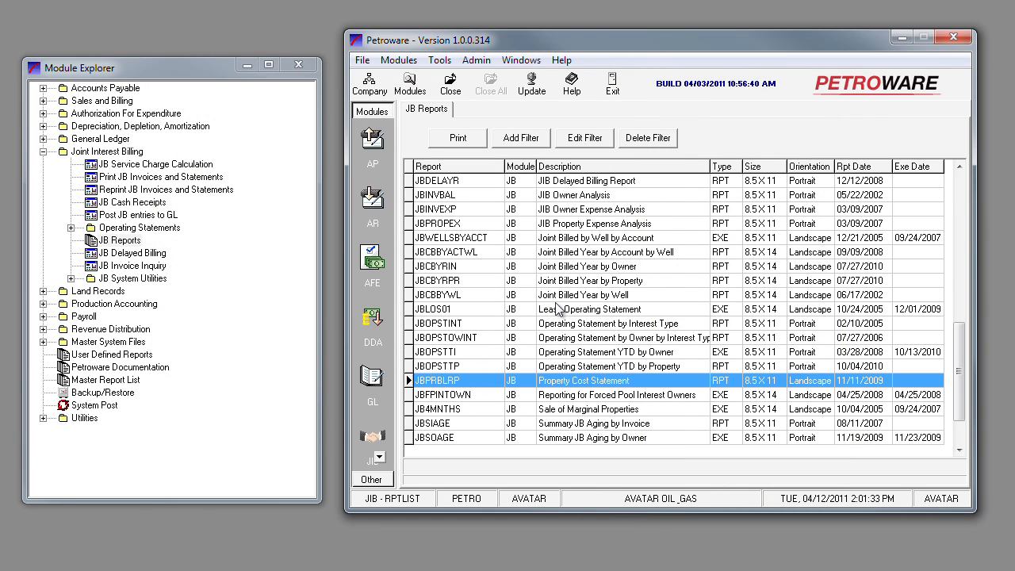
- Open the Lease Operating Statement report and set its beginning year to 2010 with 12 as the number of months
left_click(558, 309)
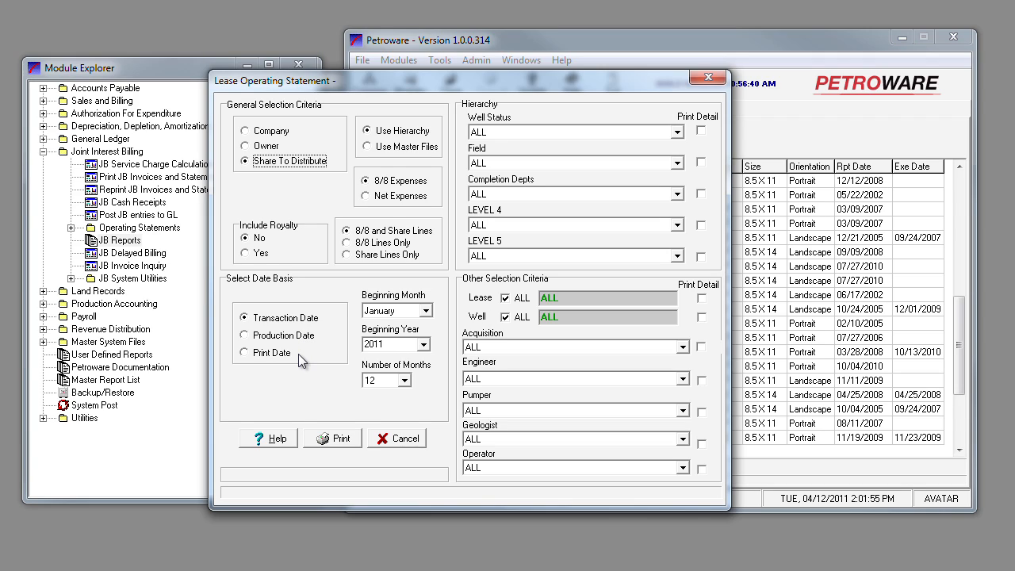
left_click(424, 346)
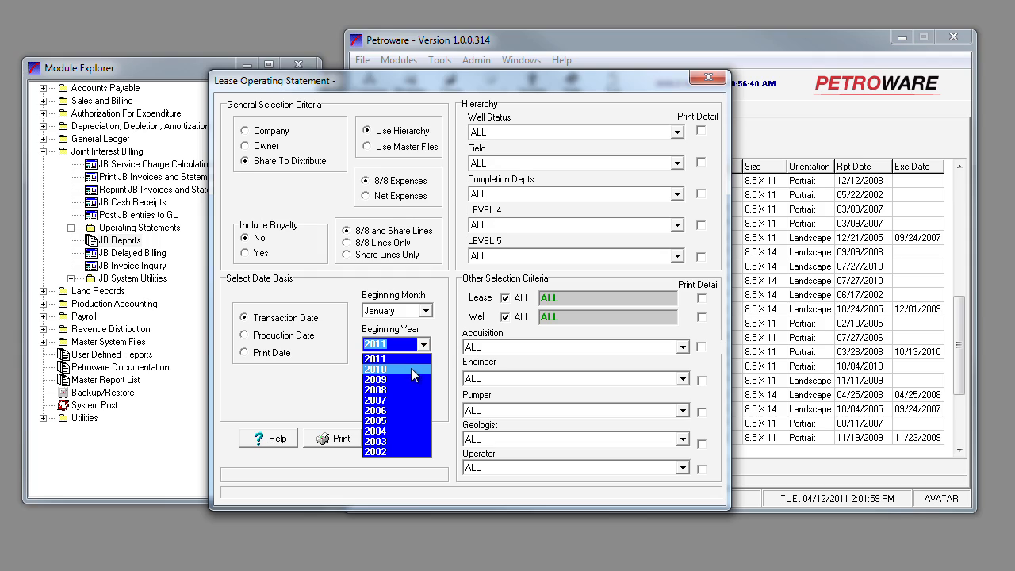
left_click(416, 369)
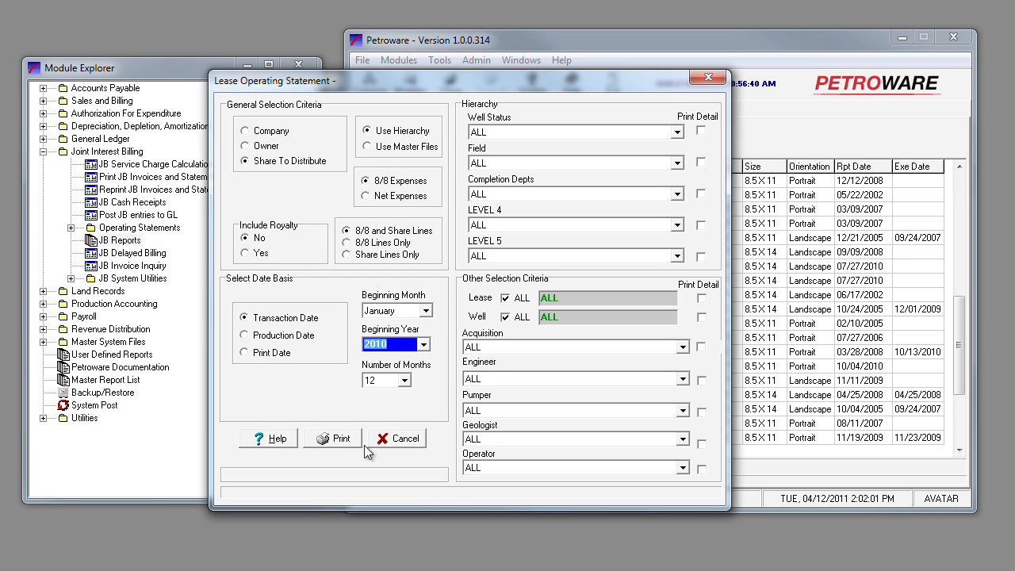
left_click(404, 381)
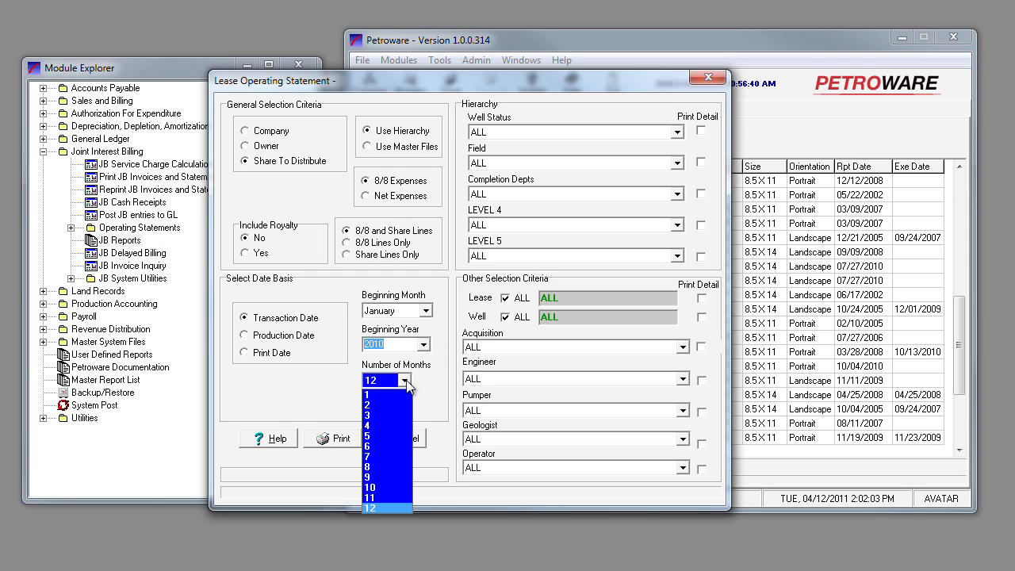
left_click(406, 382)
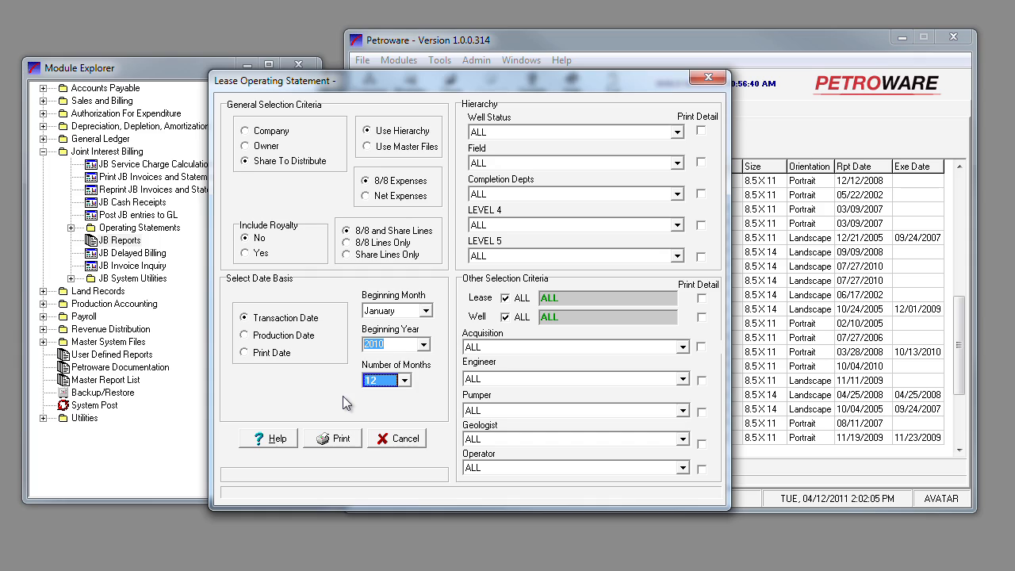
left_click(678, 133)
left_click(678, 132)
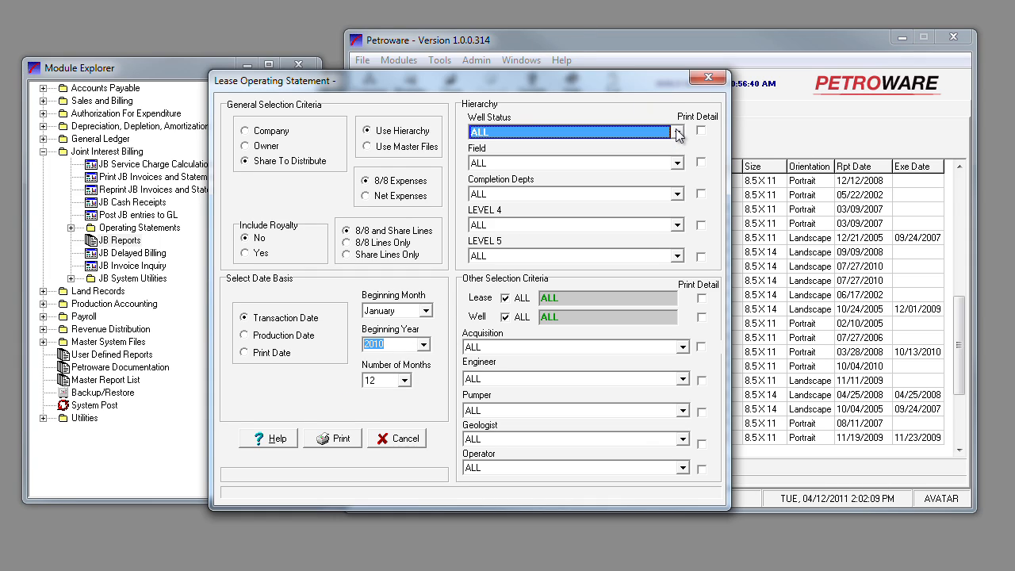
left_click(677, 163)
left_click(677, 163)
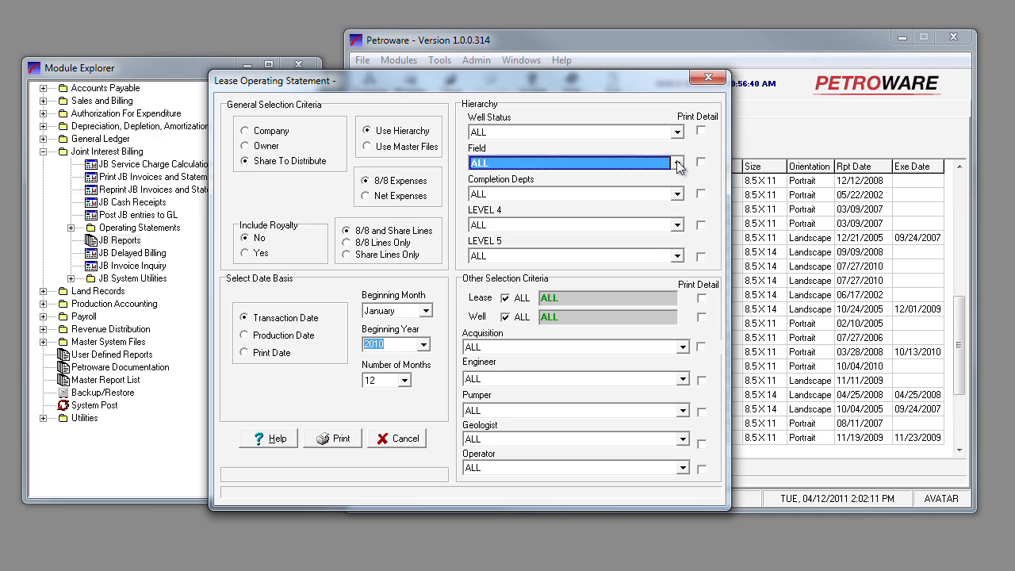
- Limit the Lease Operating Statement to the MASTERSON lease, enable print detail for Well, and print the LOS summary report
left_click(505, 299)
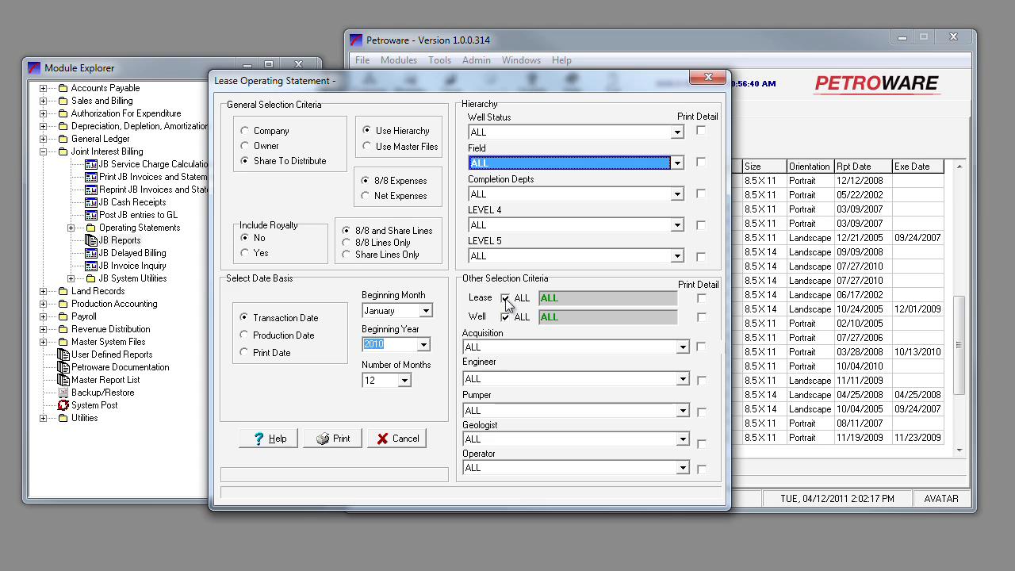
type("mas")
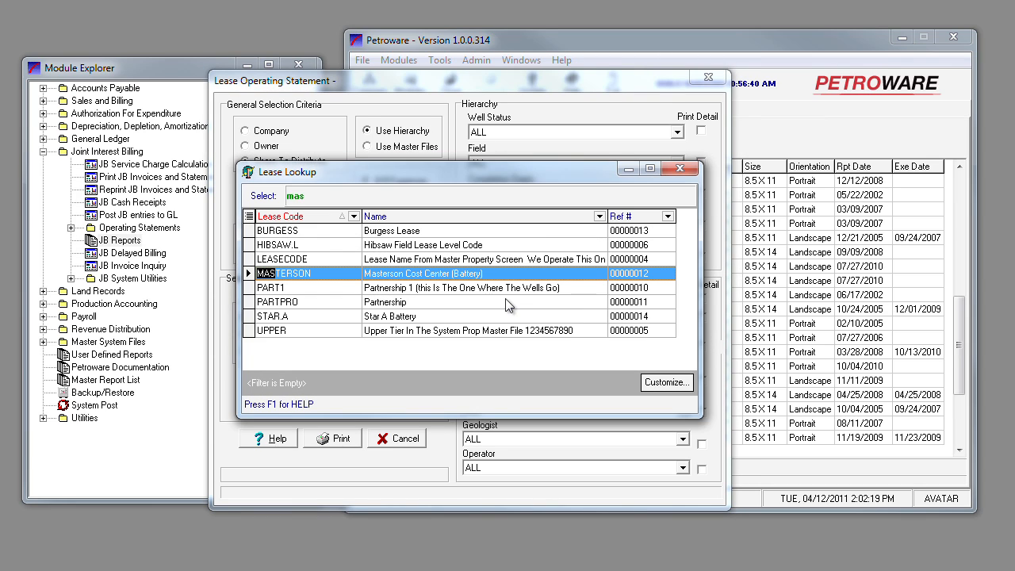
key("Return")
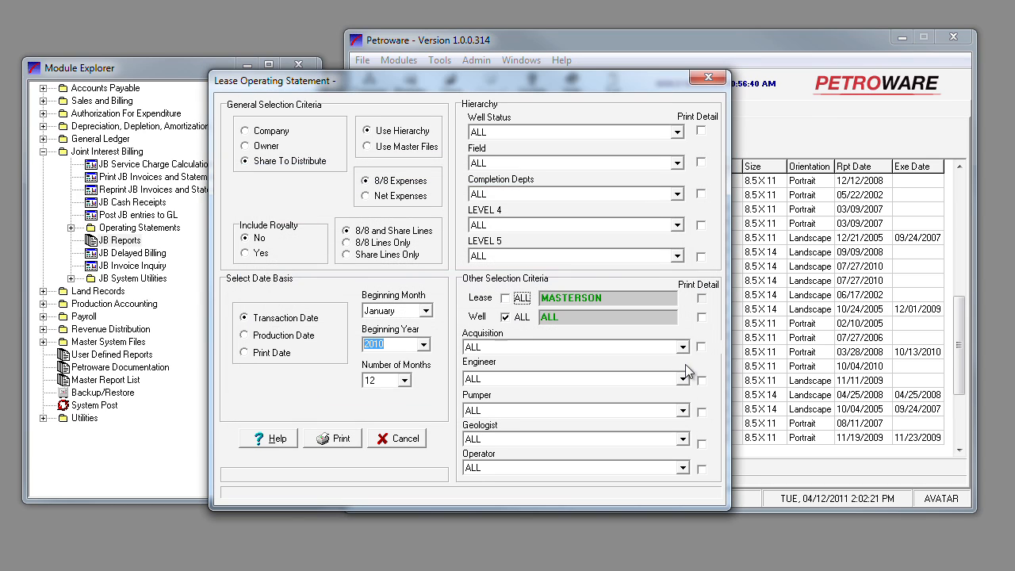
left_click(702, 317)
left_click(339, 440)
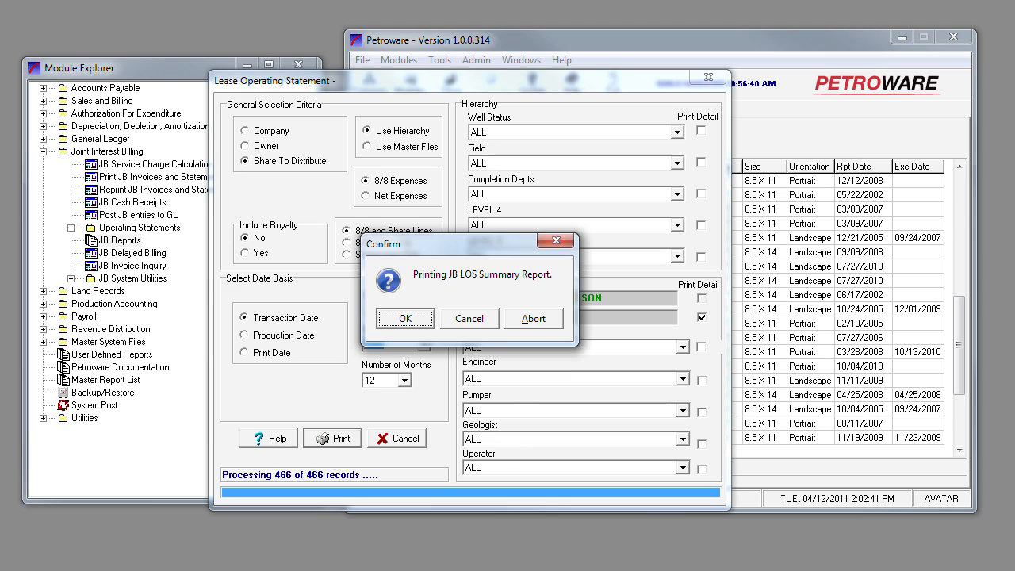
key("Return")
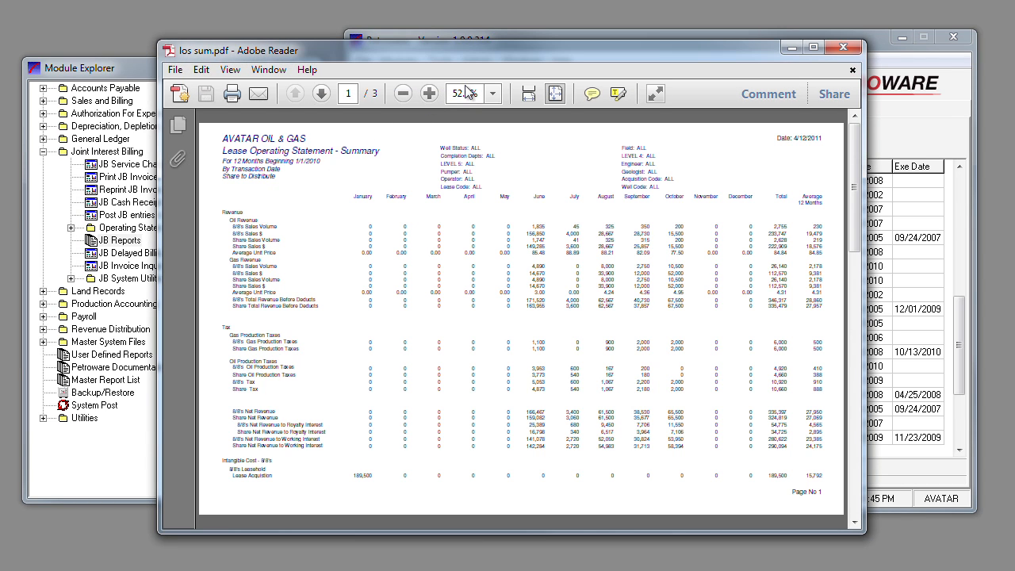
- Examine the Lease Operating Statement summary at 100% zoom, from the monthly columns through page 3, and close it
left_click(491, 92)
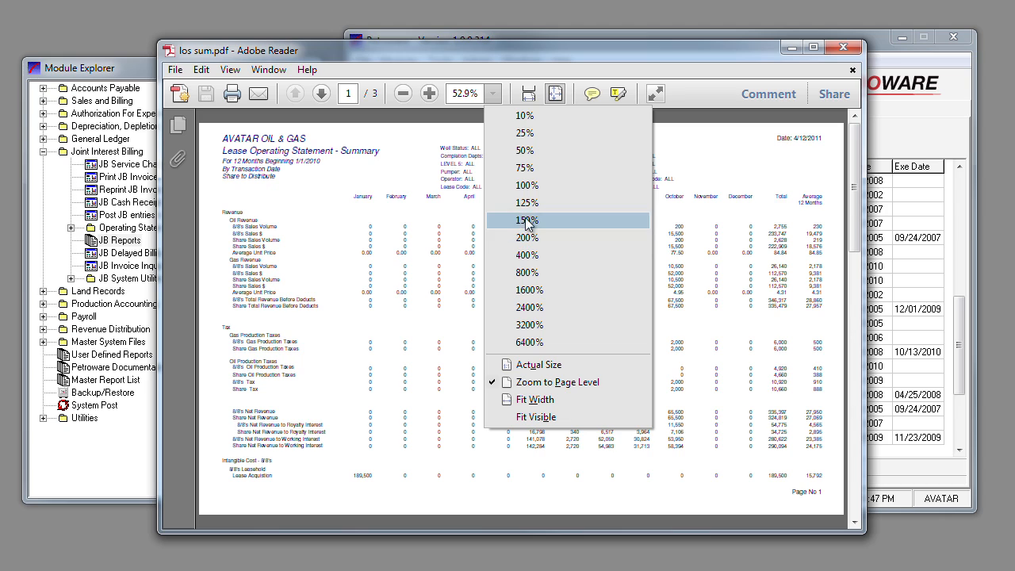
left_click(522, 189)
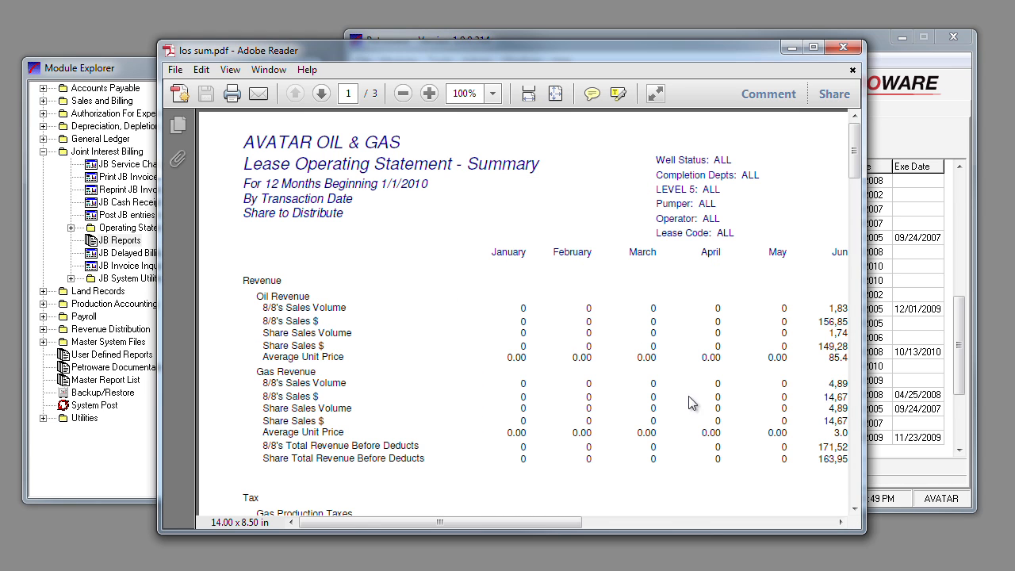
left_click_drag(485, 528, 725, 530)
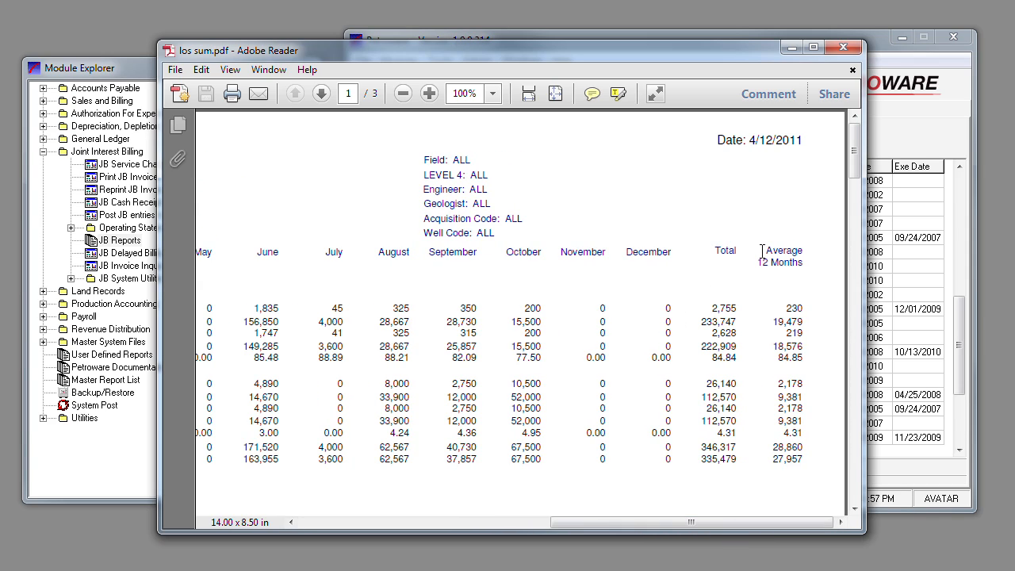
left_click_drag(693, 523, 410, 549)
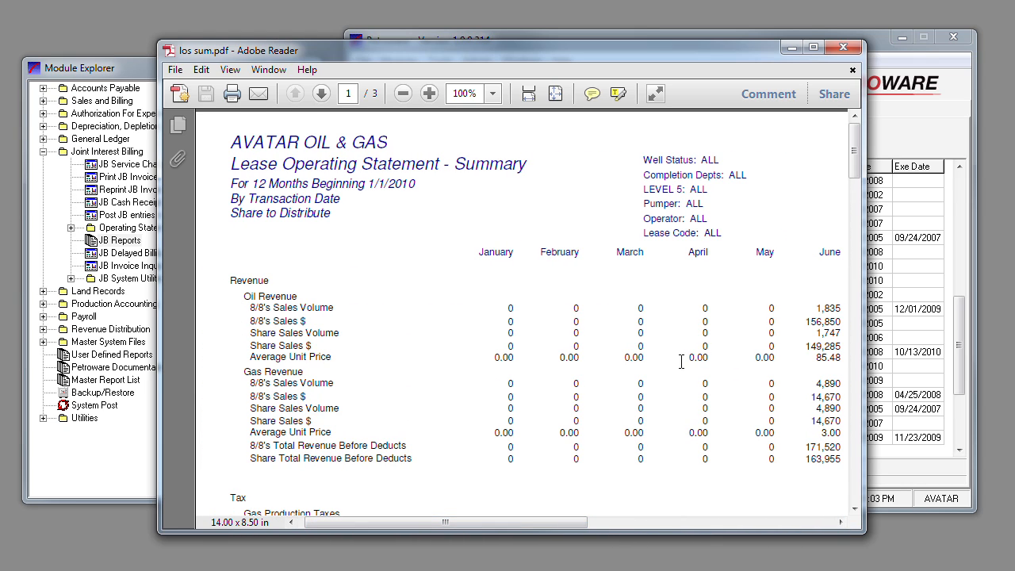
left_click_drag(855, 159, 853, 333)
left_click_drag(855, 392, 855, 393)
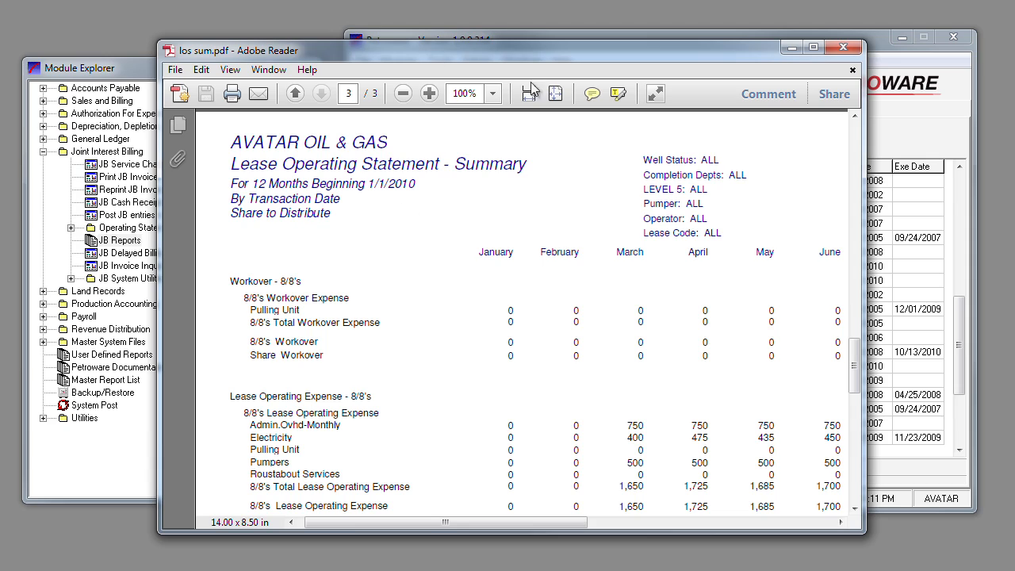
left_click(843, 47)
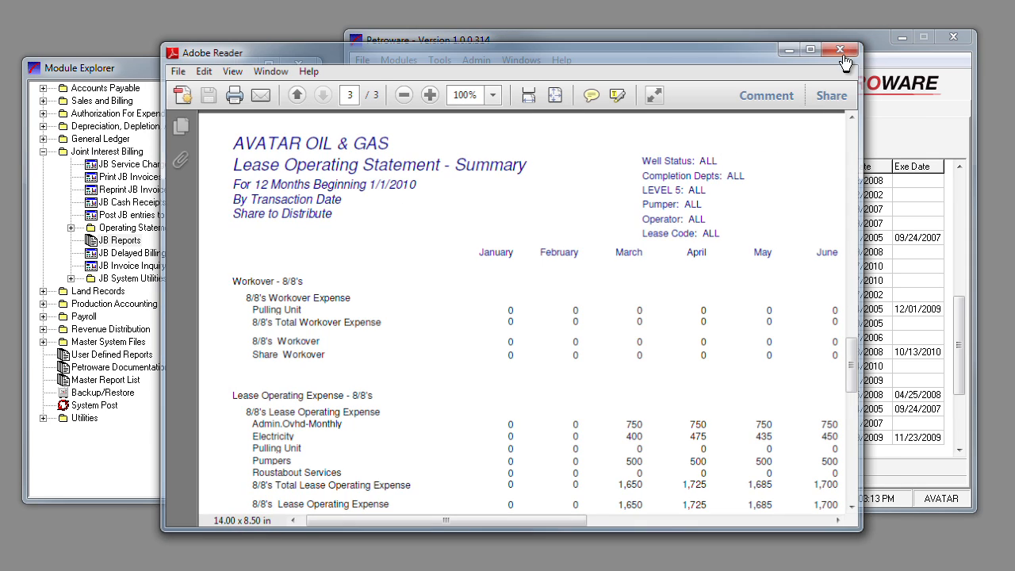
- Go on to print the JB LOS ALL Wells report and display it at 100% zoom
left_click(468, 321)
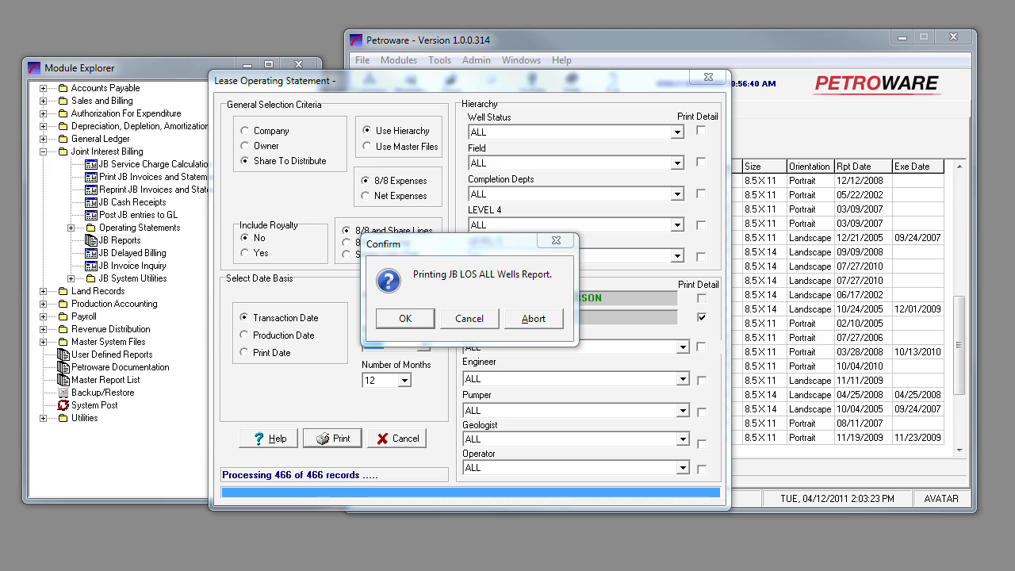
left_click(406, 318)
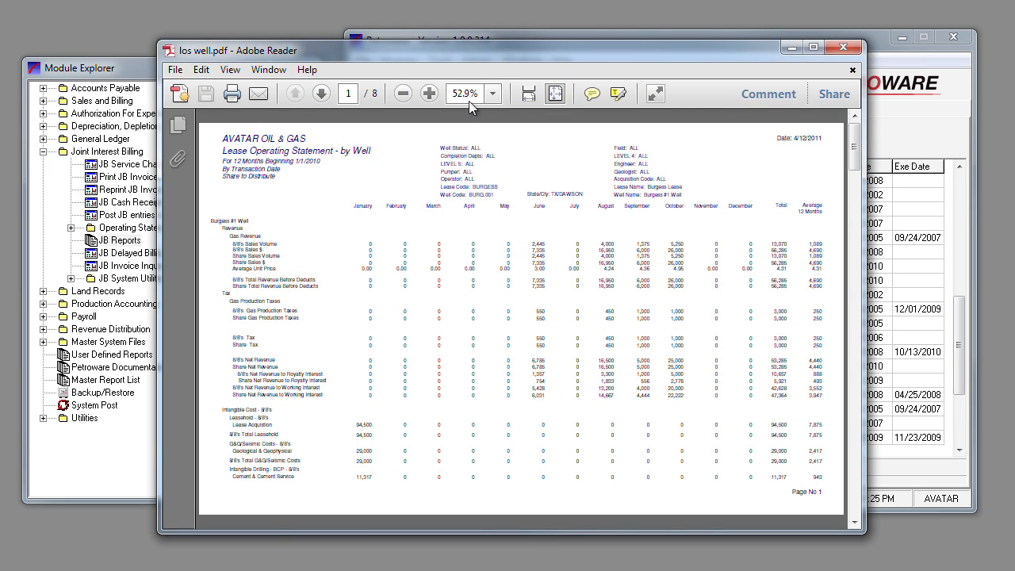
left_click(492, 94)
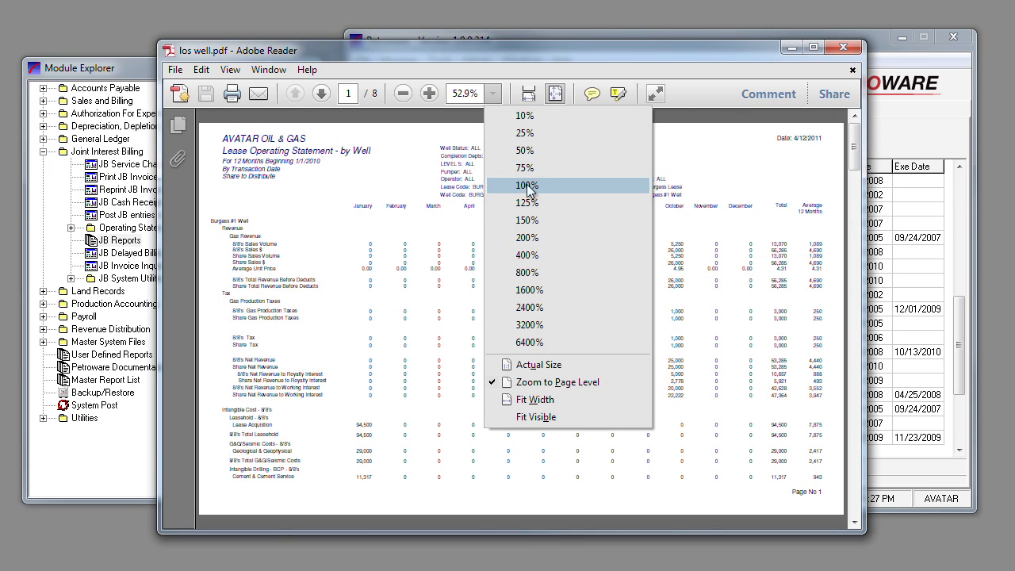
left_click(507, 185)
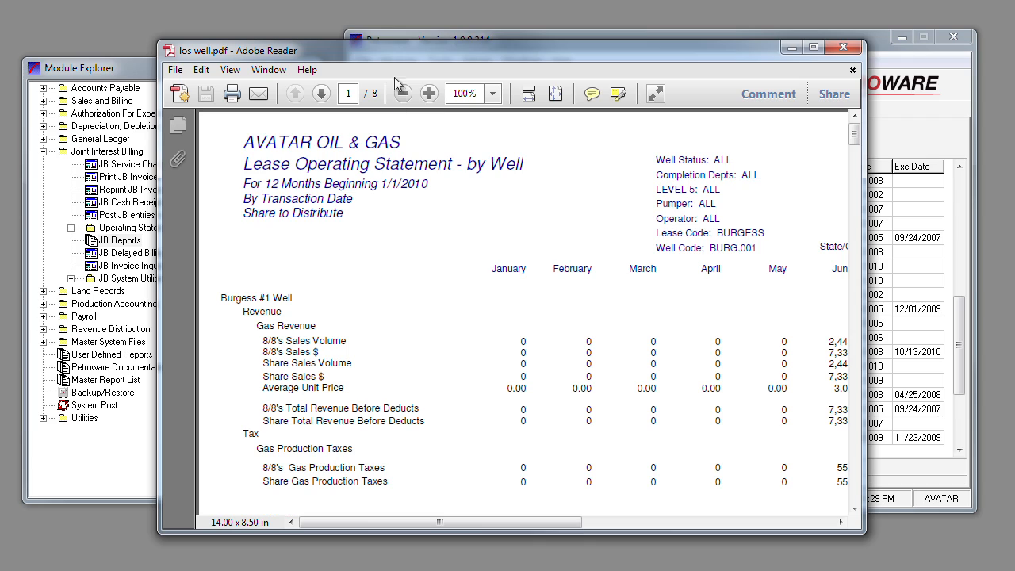
- Review the by-well Lease Operating Statement through page 8, including the Total and Average columns, and close the report
left_click(322, 94)
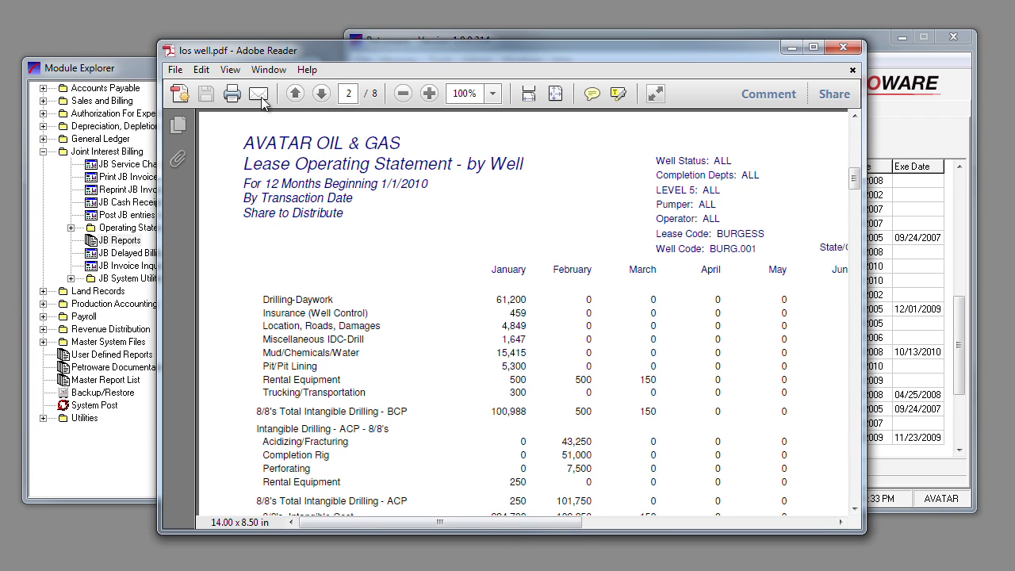
left_click(322, 94)
left_click(322, 94)
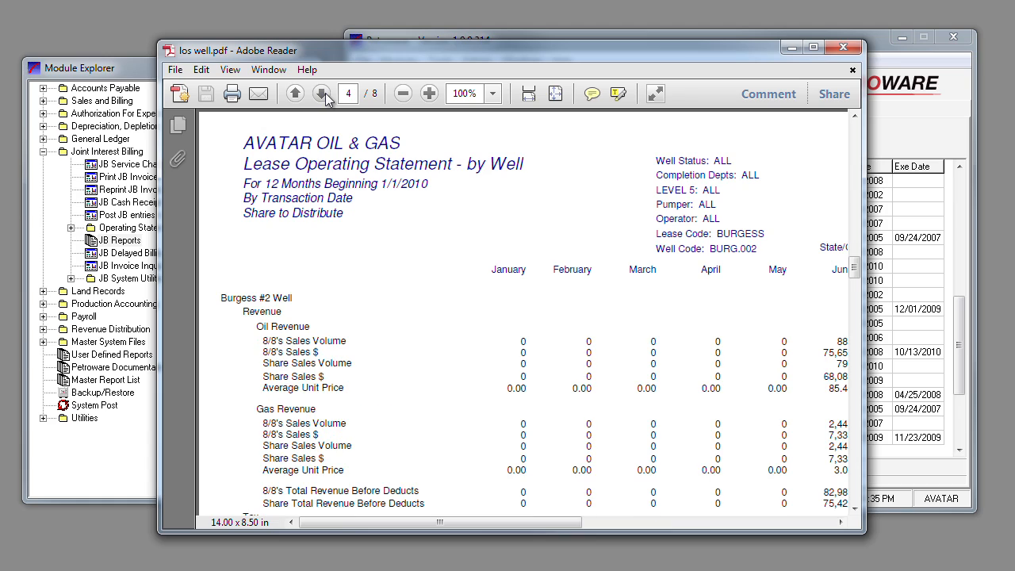
left_click(322, 94)
left_click(324, 95)
left_click(324, 95)
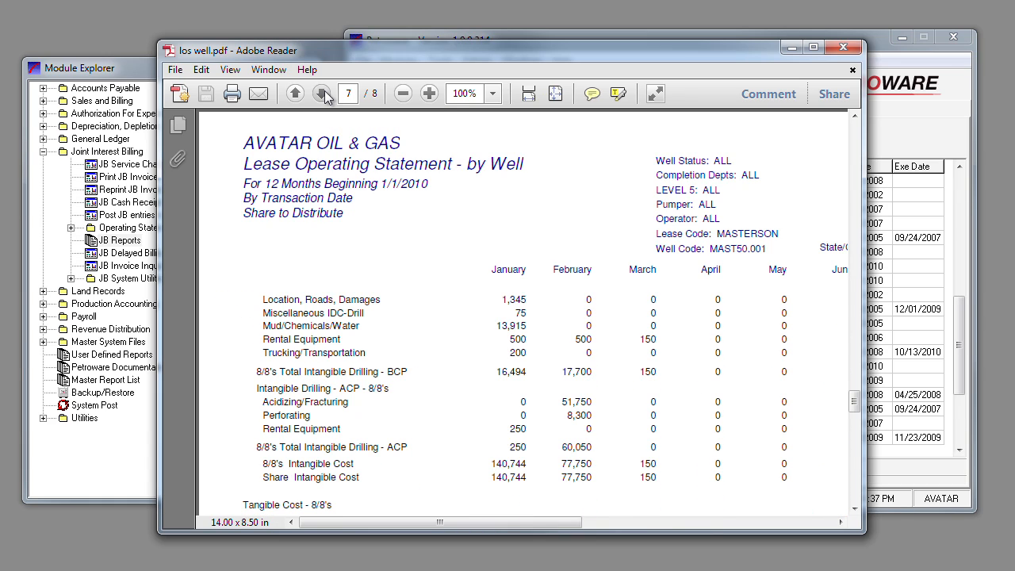
left_click(324, 95)
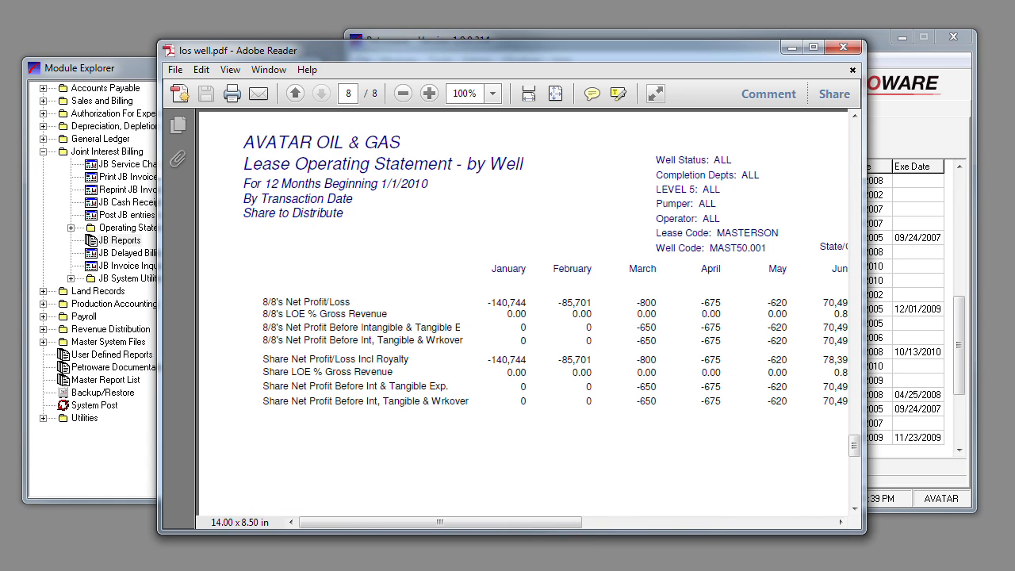
left_click_drag(551, 520, 809, 411)
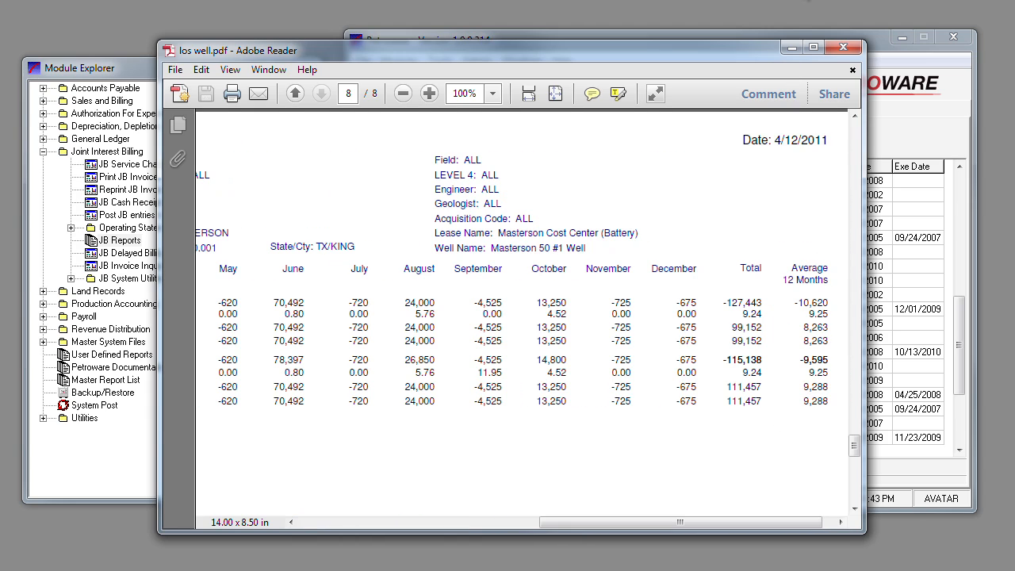
left_click(855, 53)
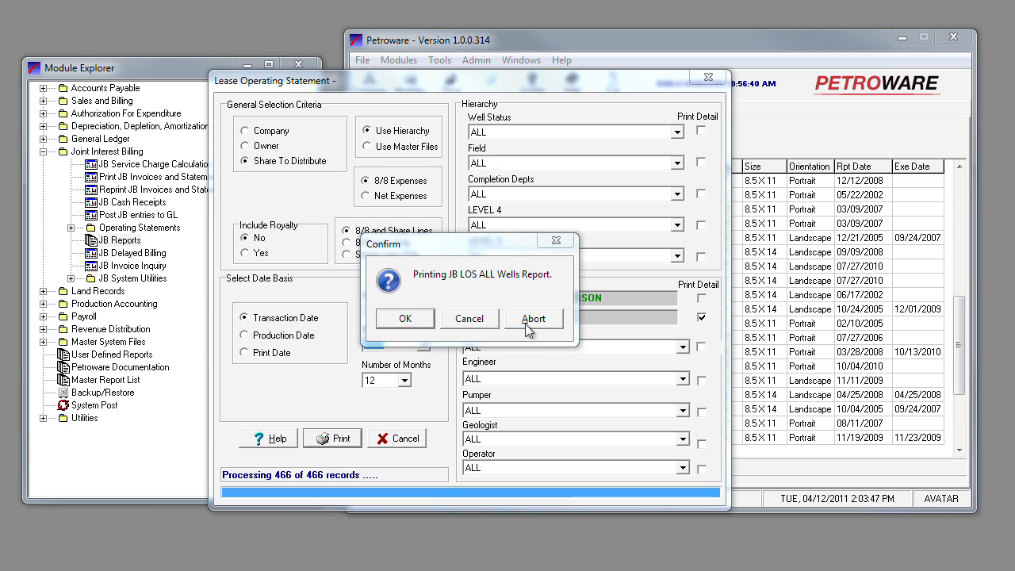
- Dismiss the remaining print confirmation and completion message, and close the Lease Operating Statement window
left_click(481, 325)
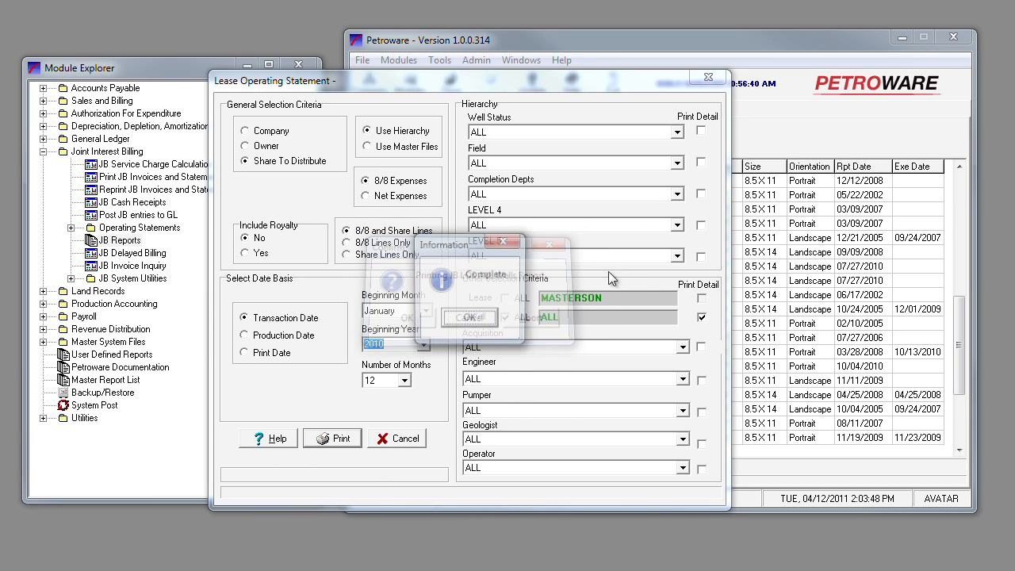
left_click(478, 319)
left_click(698, 78)
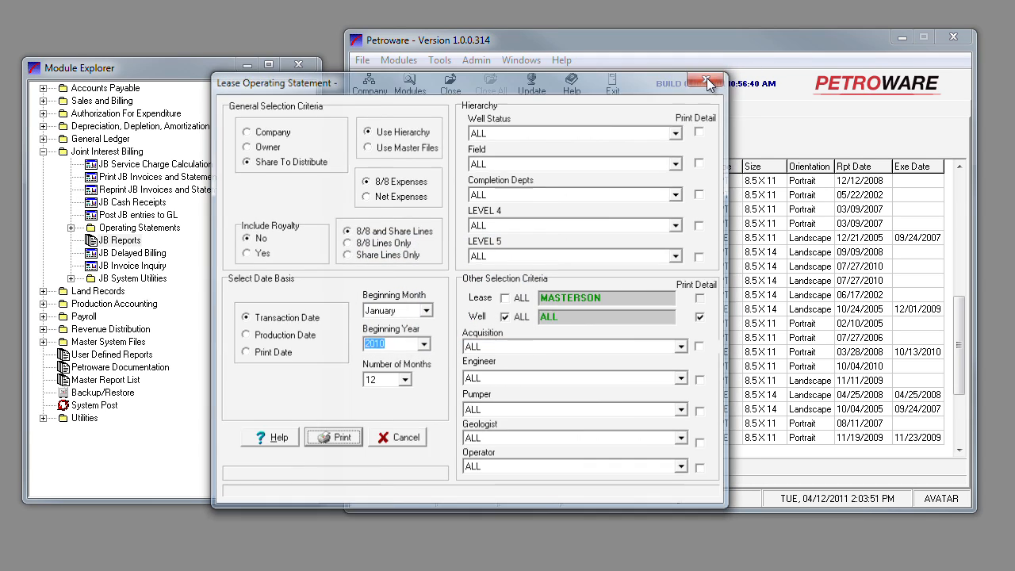
- Open the Operating Statements Layout under JB System Utilities and load the MAIN layout
left_click(71, 279)
double_click(160, 317)
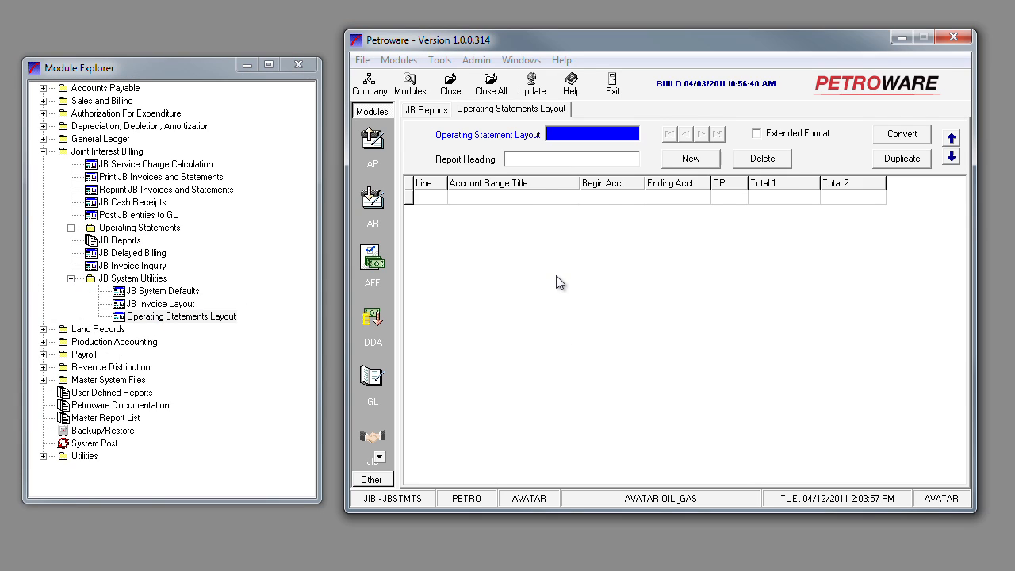
double_click(593, 219)
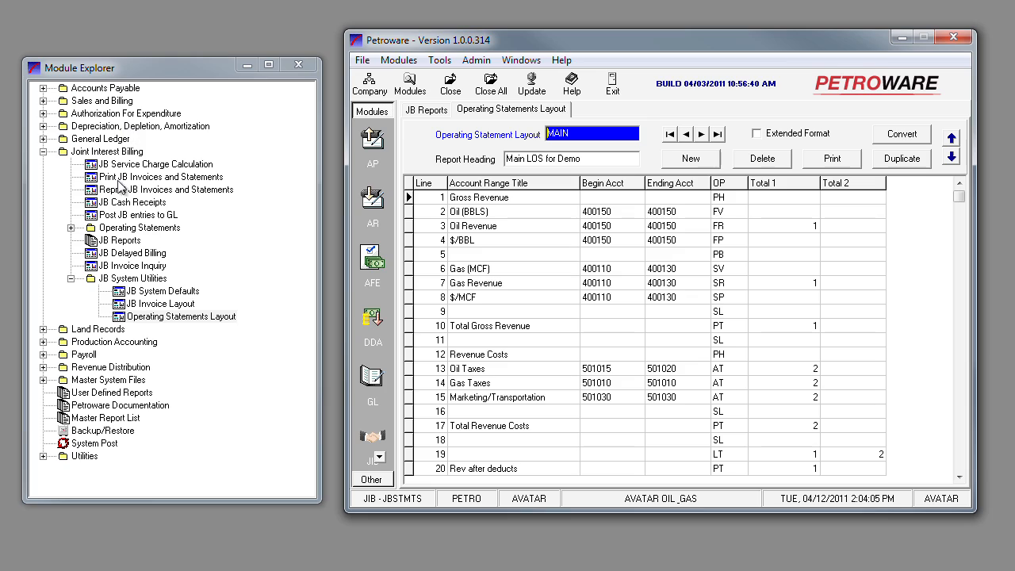
- Show the available Operating Statements under both Joint Interest Billing and Revenue Distribution
left_click(71, 227)
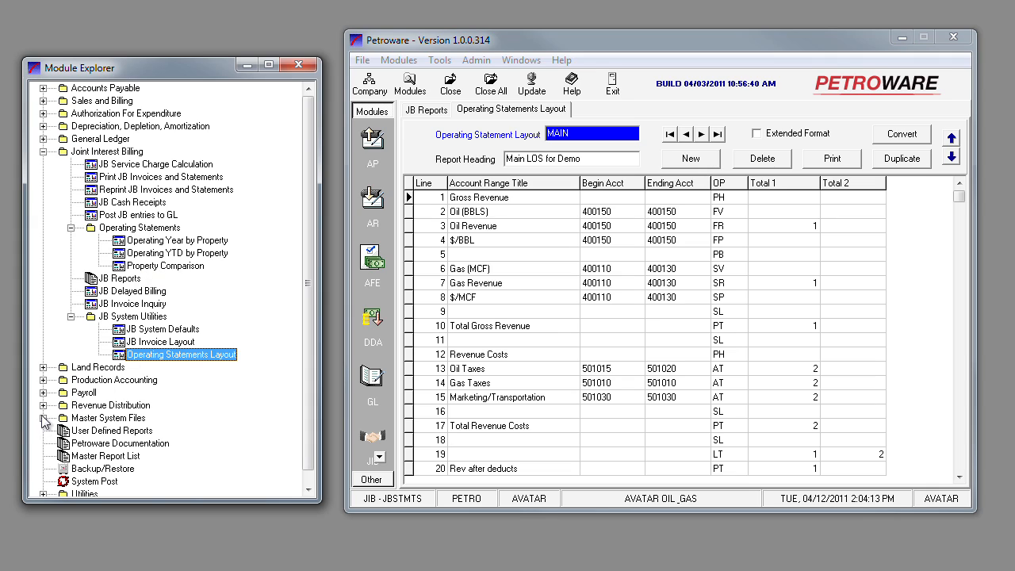
scroll(46, 418, "down", 2)
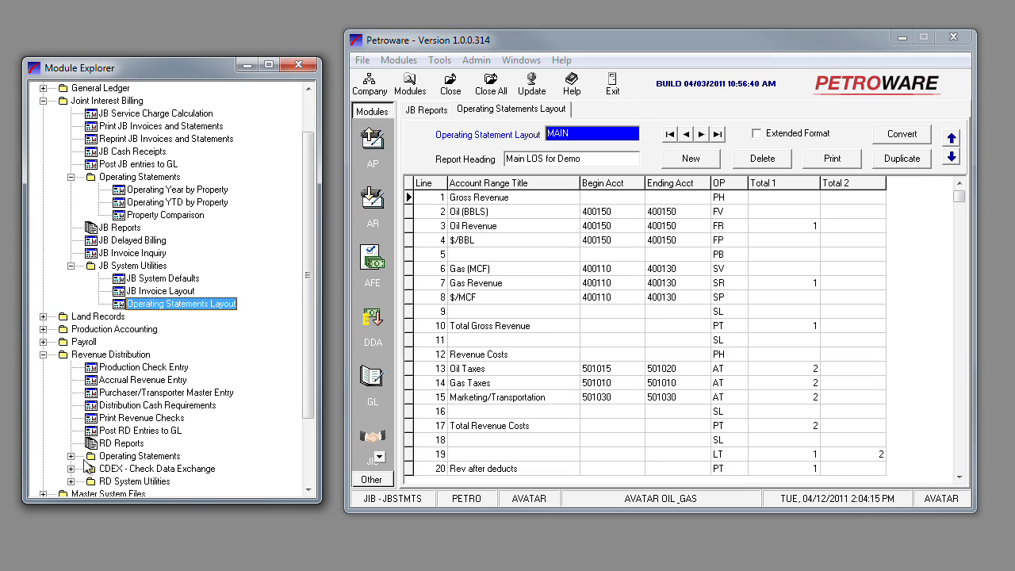
left_click(70, 456)
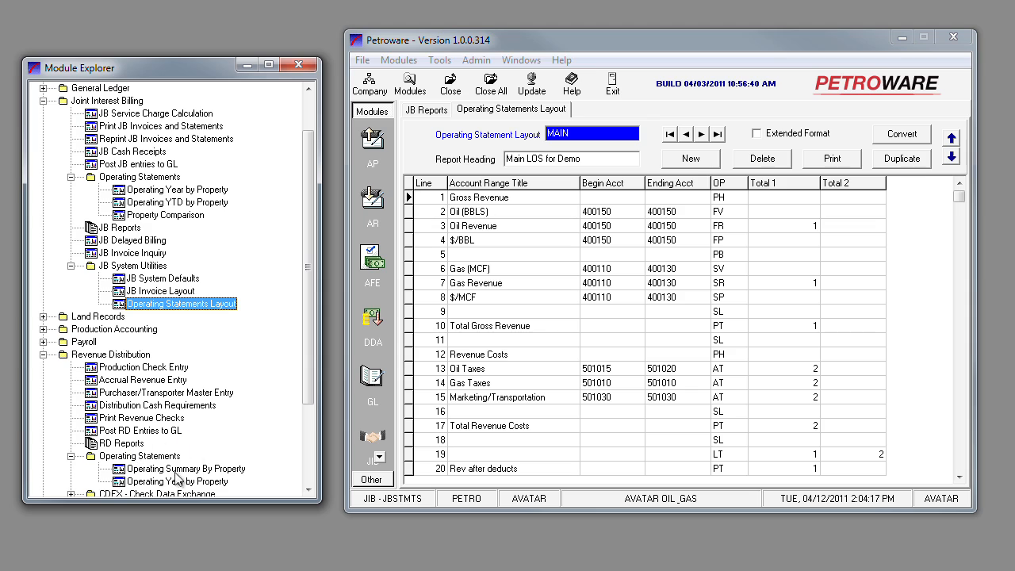
- Open Joint Interest Billing's Operating Year by Property statement and print it using the MAIN format
double_click(171, 192)
key("F2")
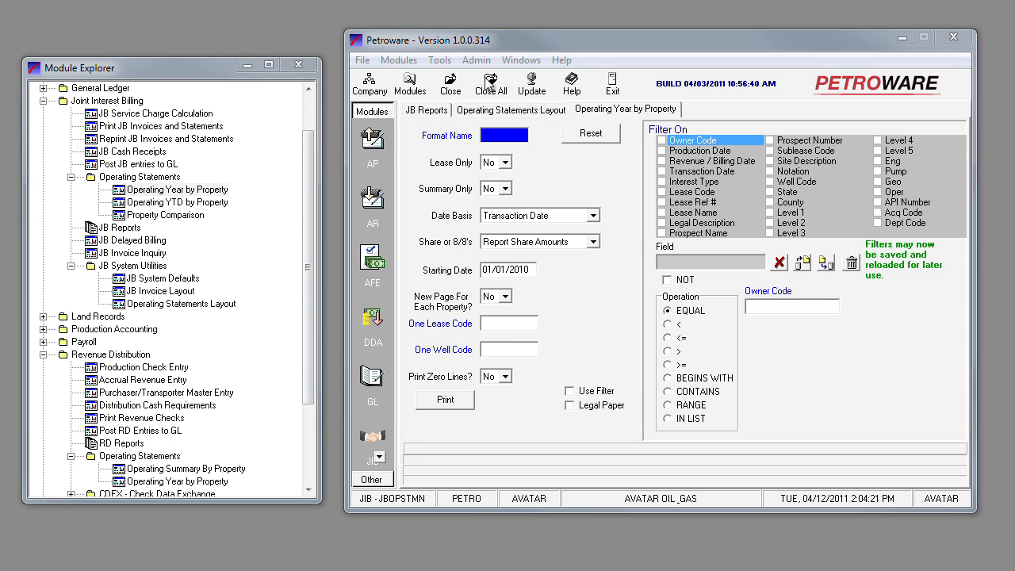
double_click(627, 216)
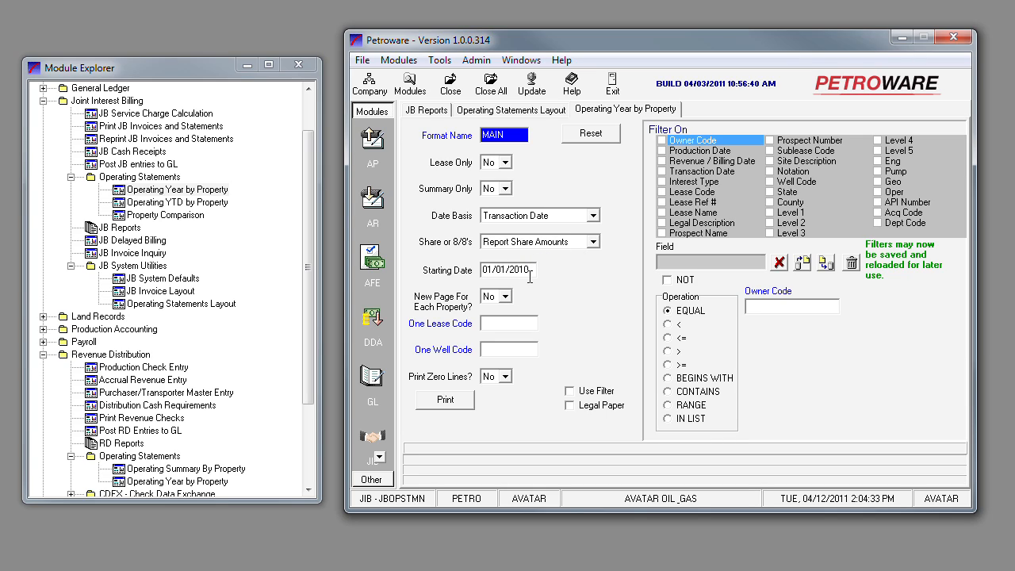
left_click(662, 141)
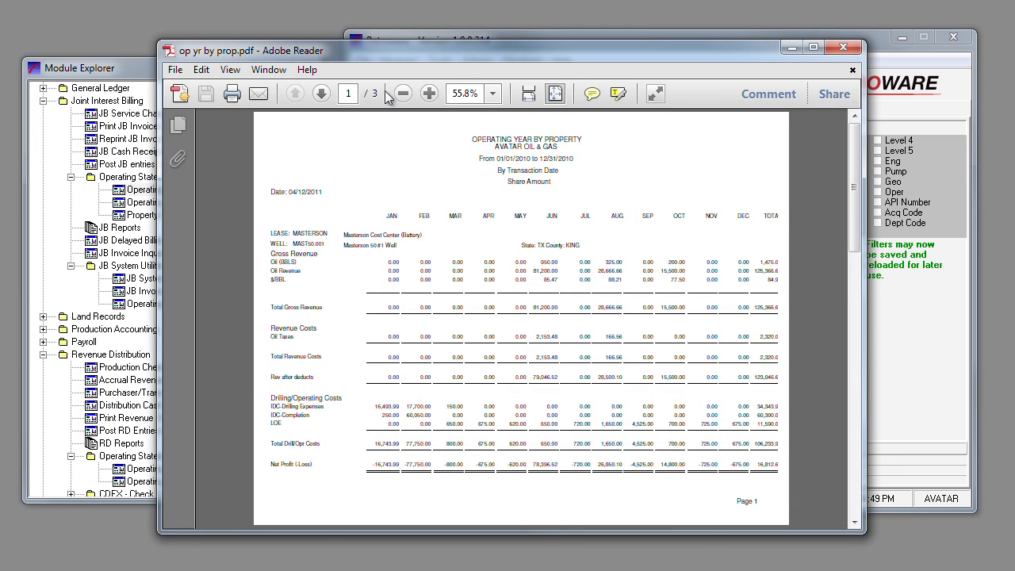
- Examine the Operating Year by Property report at 100% zoom, from the MASTERSON well figures to the totals for all properties
left_click(493, 93)
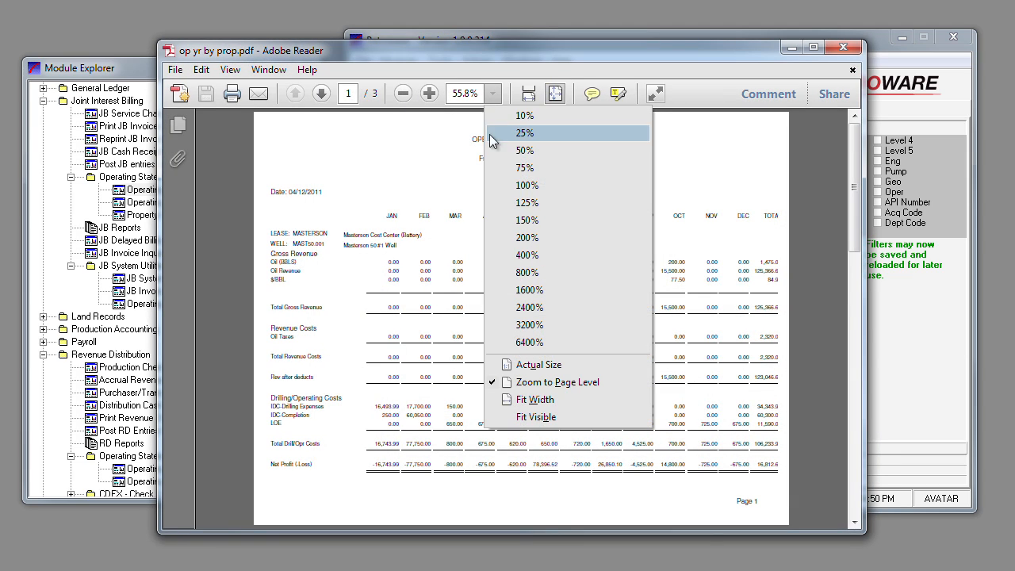
left_click(533, 188)
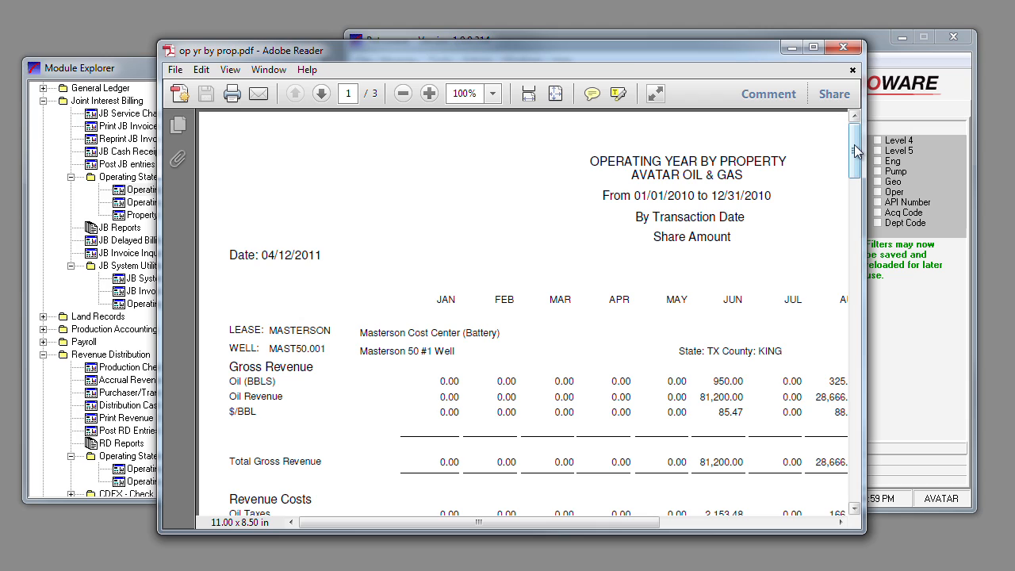
left_click_drag(458, 522, 376, 554)
left_click_drag(854, 147, 823, 342)
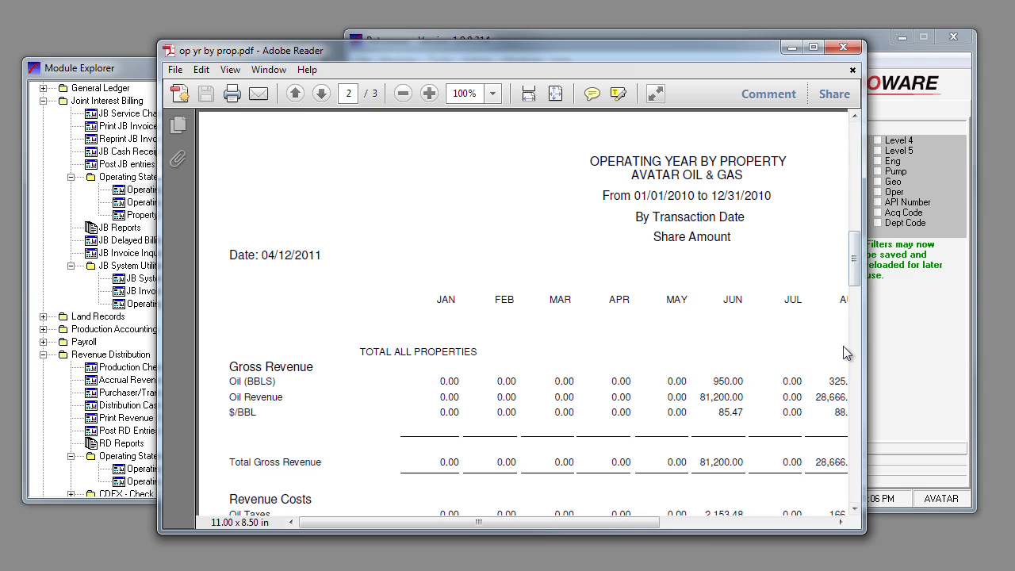
left_click(321, 94)
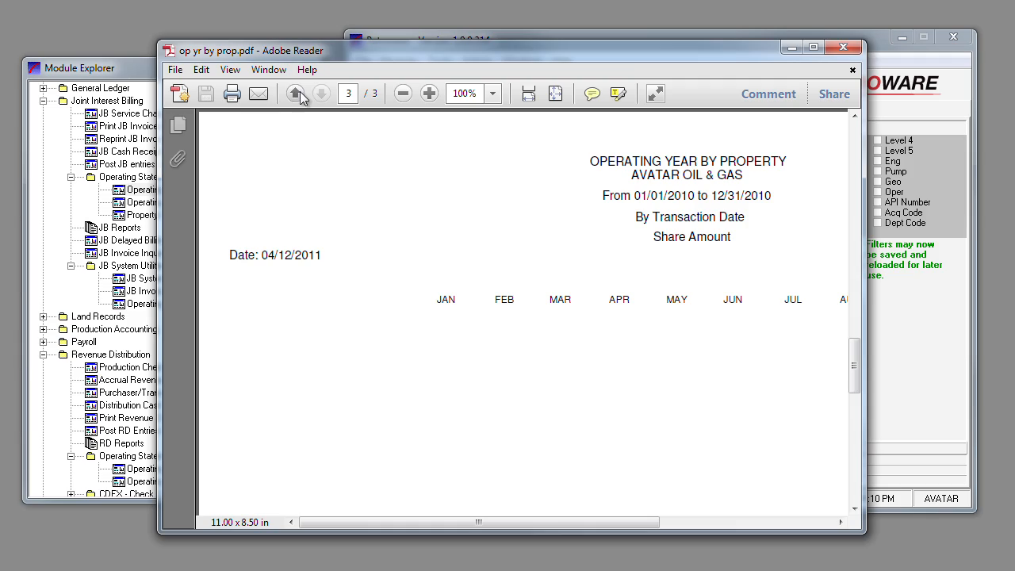
left_click(295, 94)
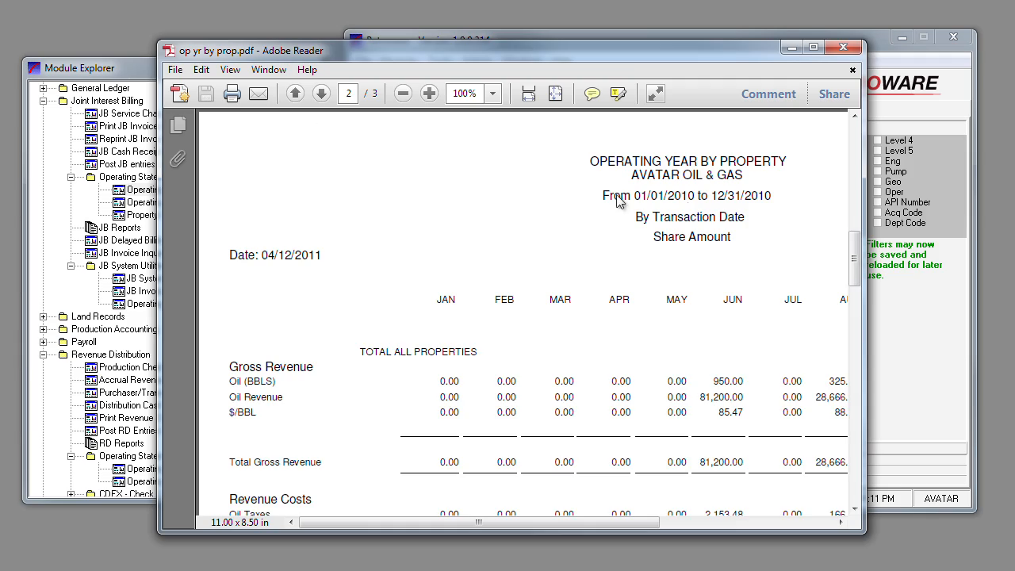
left_click_drag(853, 262, 853, 498)
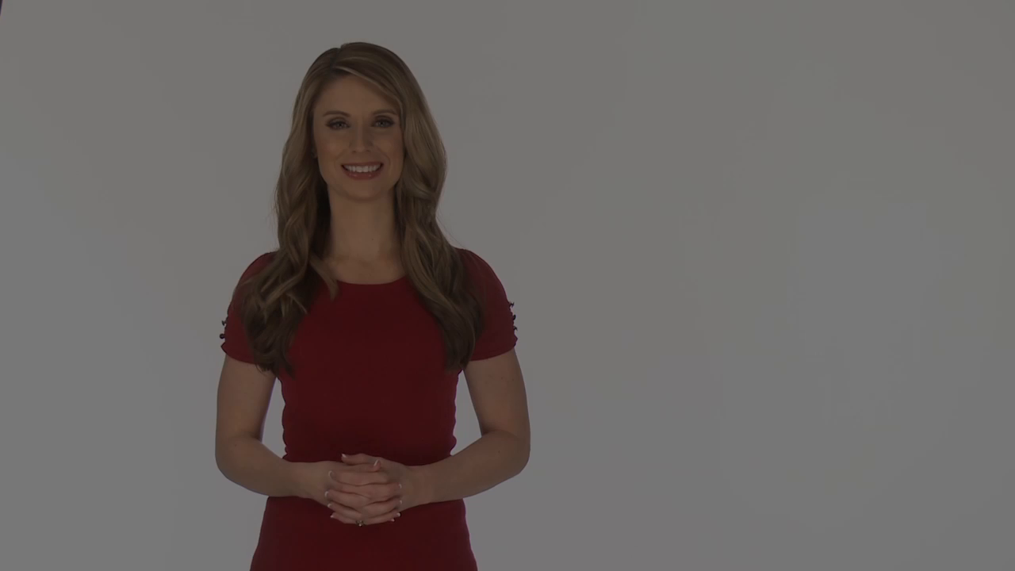